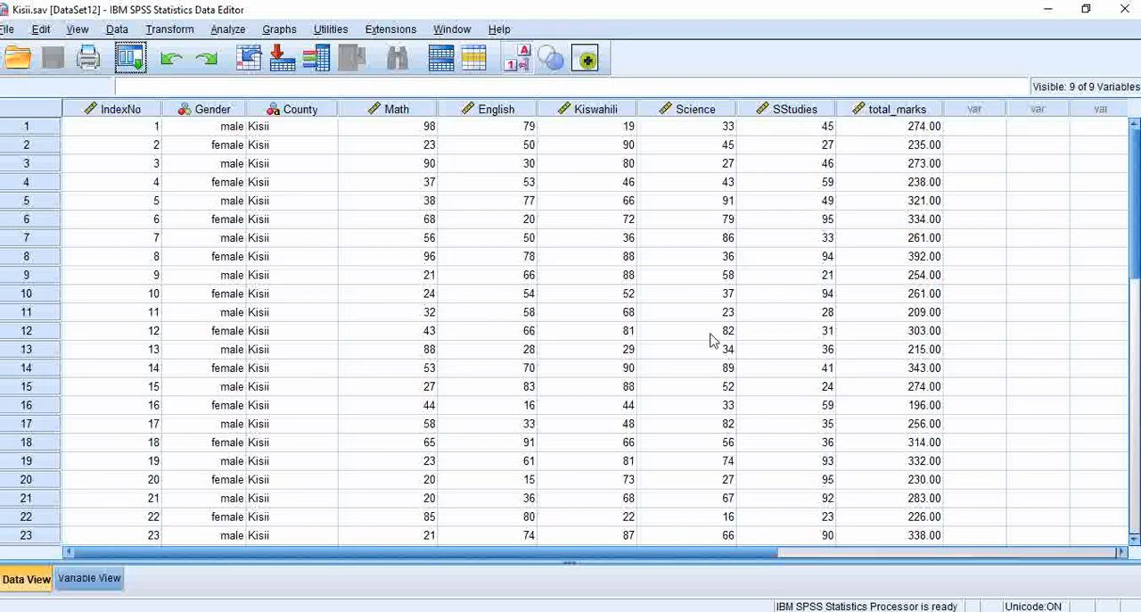
- Review the open Nyamira.sav dataset, then return to the Kisii.sav dataset
mouse_move(628, 611)
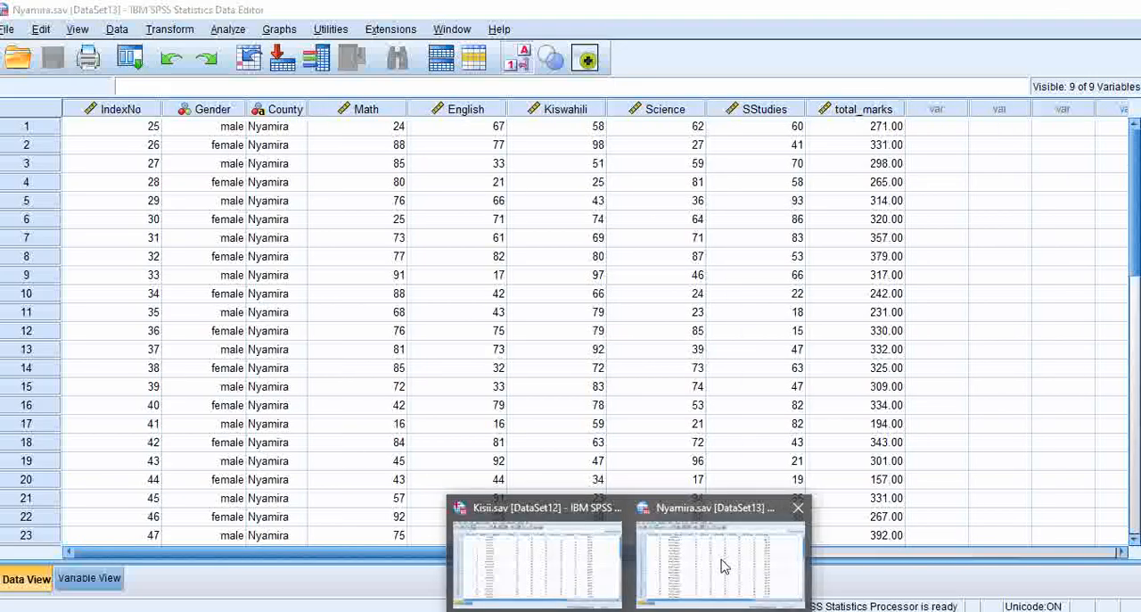
left_click(726, 565)
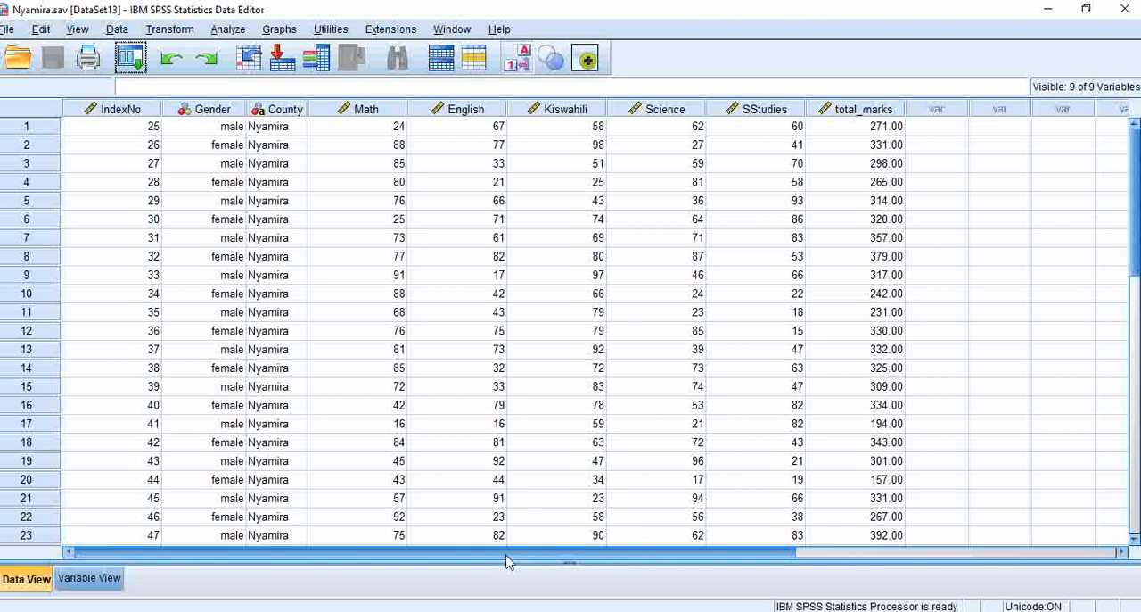
left_click_drag(540, 555, 397, 571)
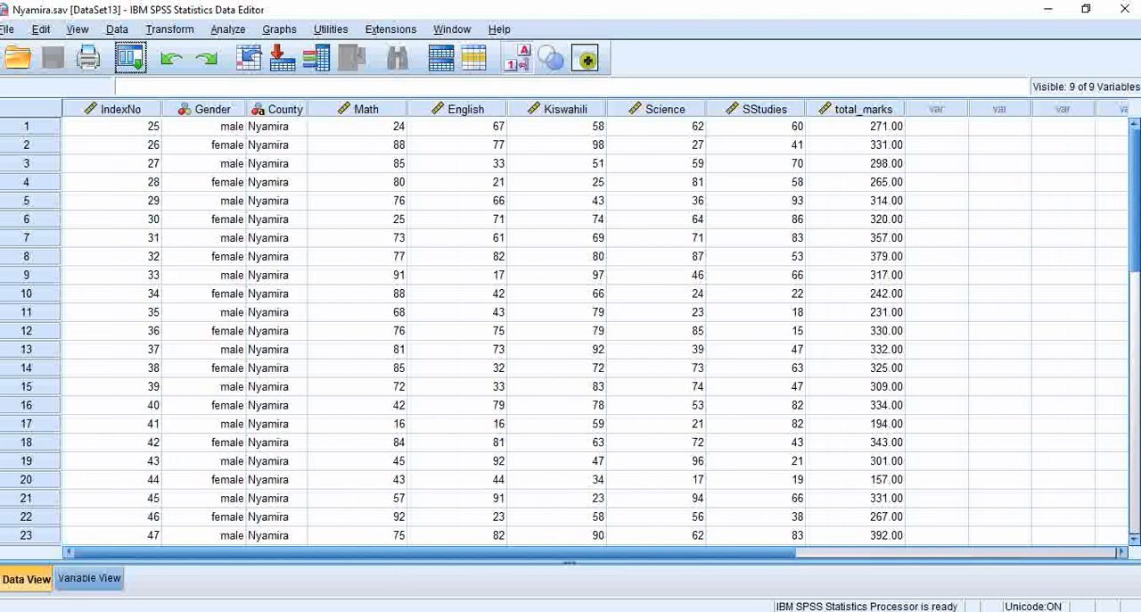
left_click(547, 583)
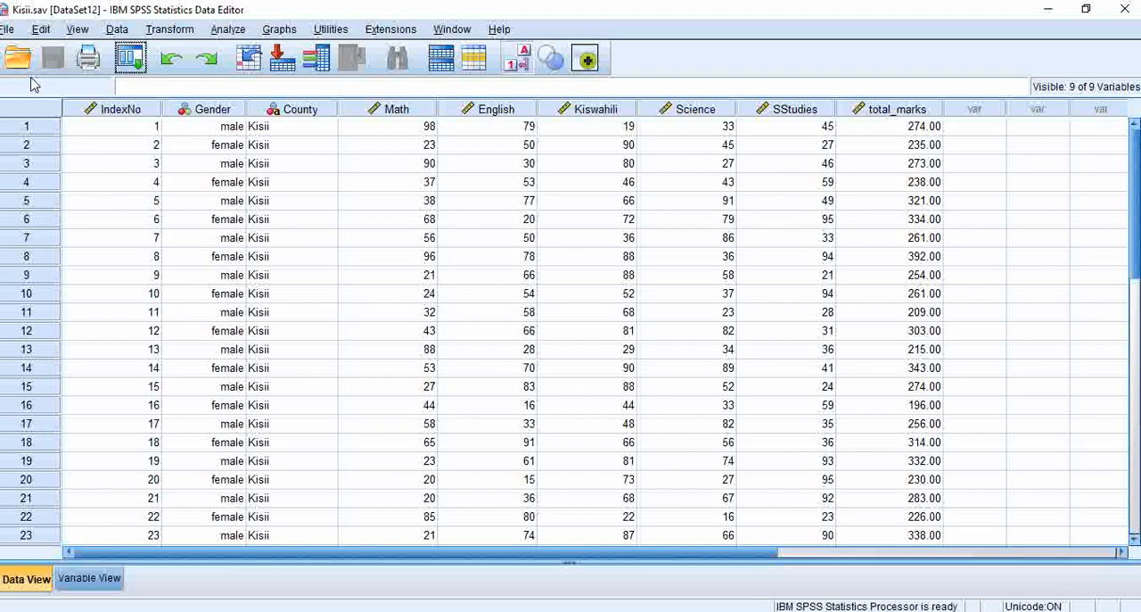
- Start merging files by adding cases to Kisii.sav, choosing the open Nyamira.sav dataset as the source
left_click(125, 32)
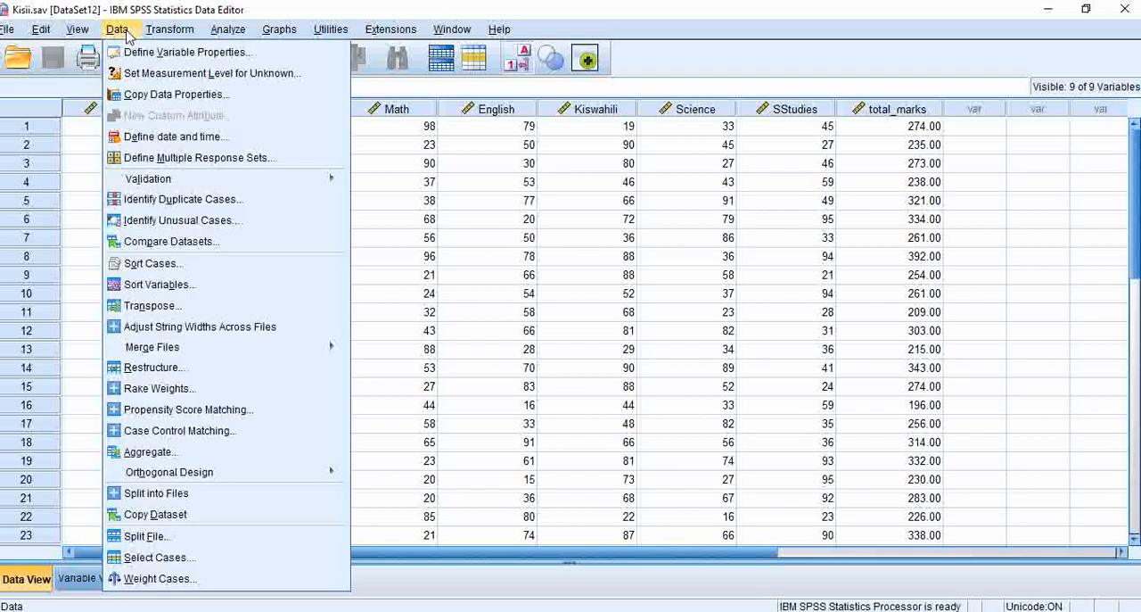
mouse_move(214, 351)
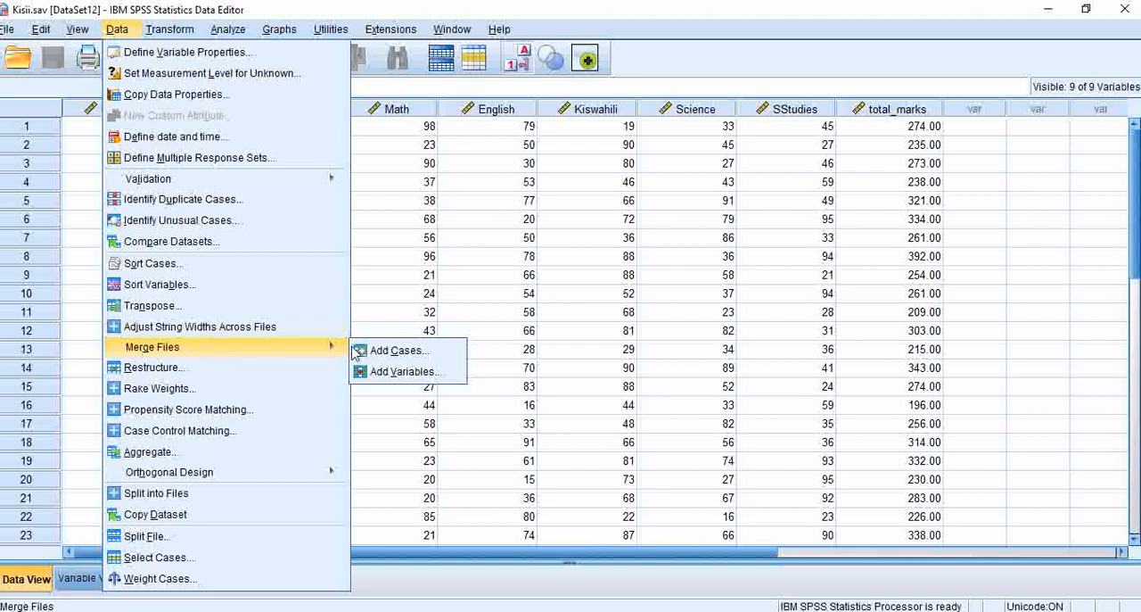
left_click(380, 353)
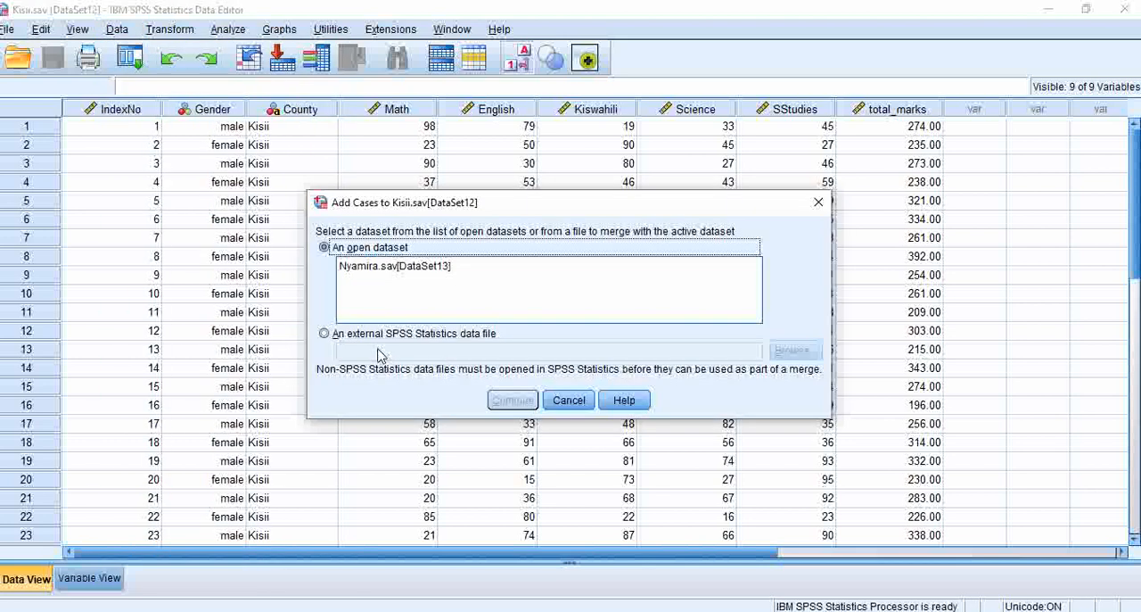
left_click(373, 268)
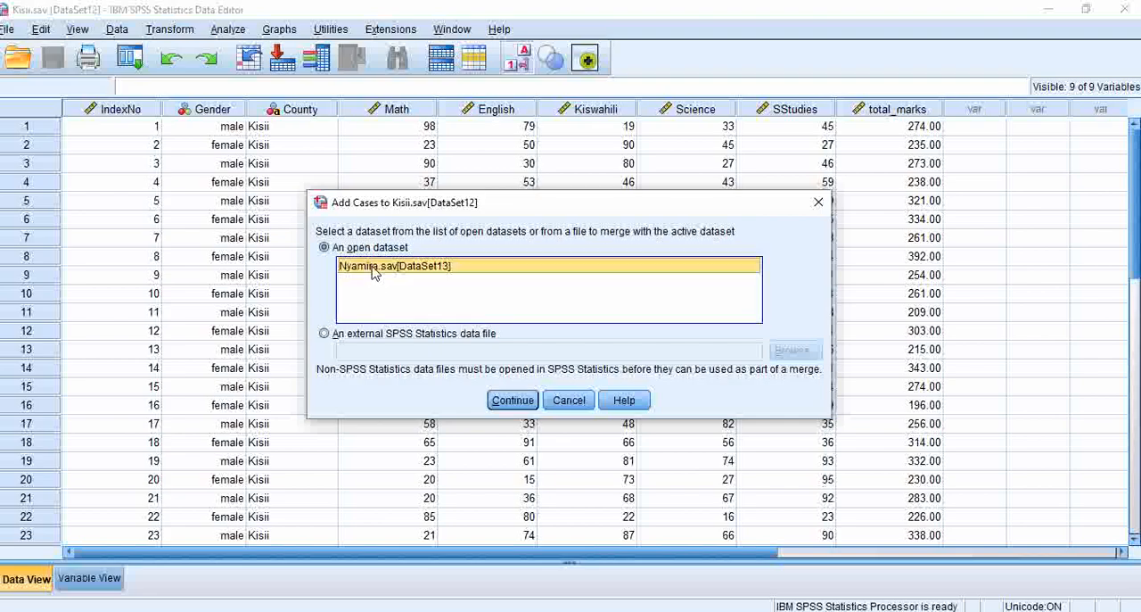
left_click(515, 402)
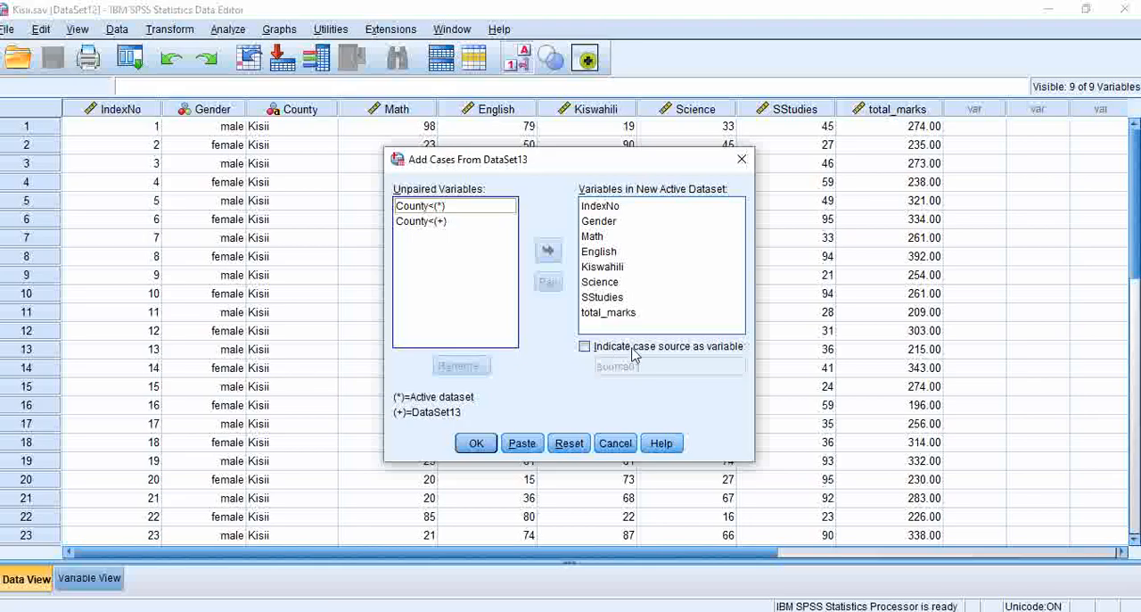
- Indicate the case source as a variable named county and run the merge, leaving both County variables unpaired
left_click(585, 347)
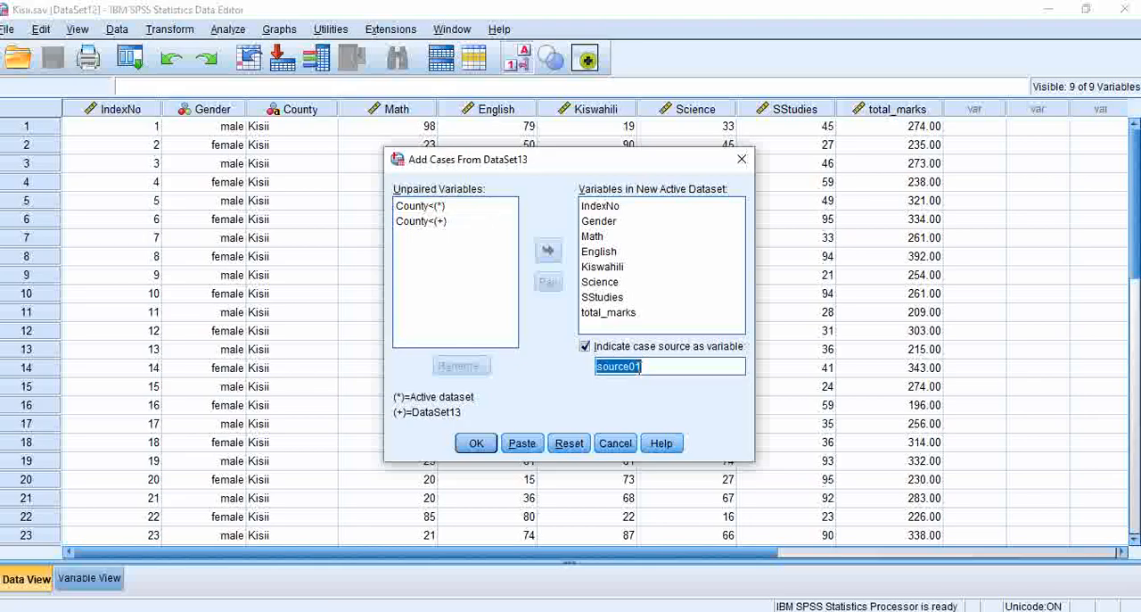
type("coun")
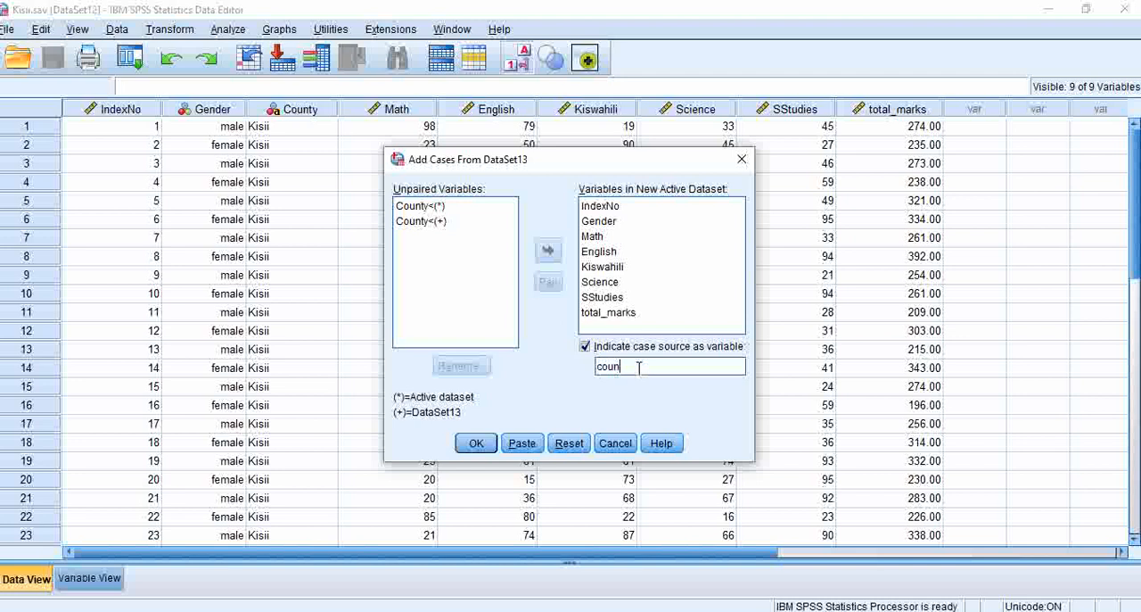
type("ty")
left_click(476, 443)
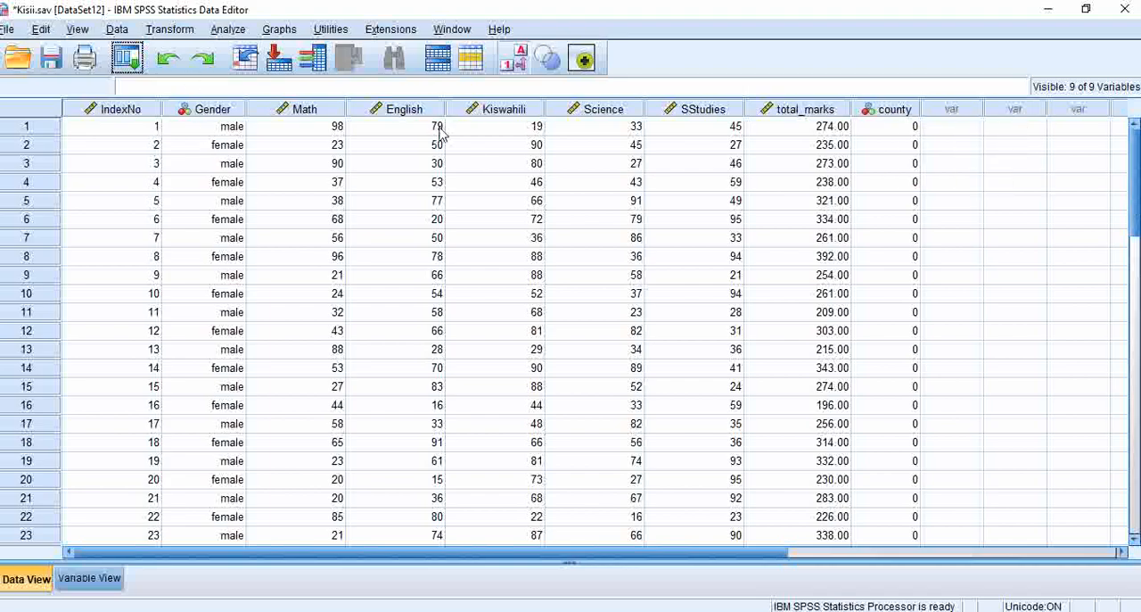
- Check the combined cases and save the dataset on the Desktop as a new SPSS Statistics file named merged data
left_click_drag(1138, 162, 1138, 233)
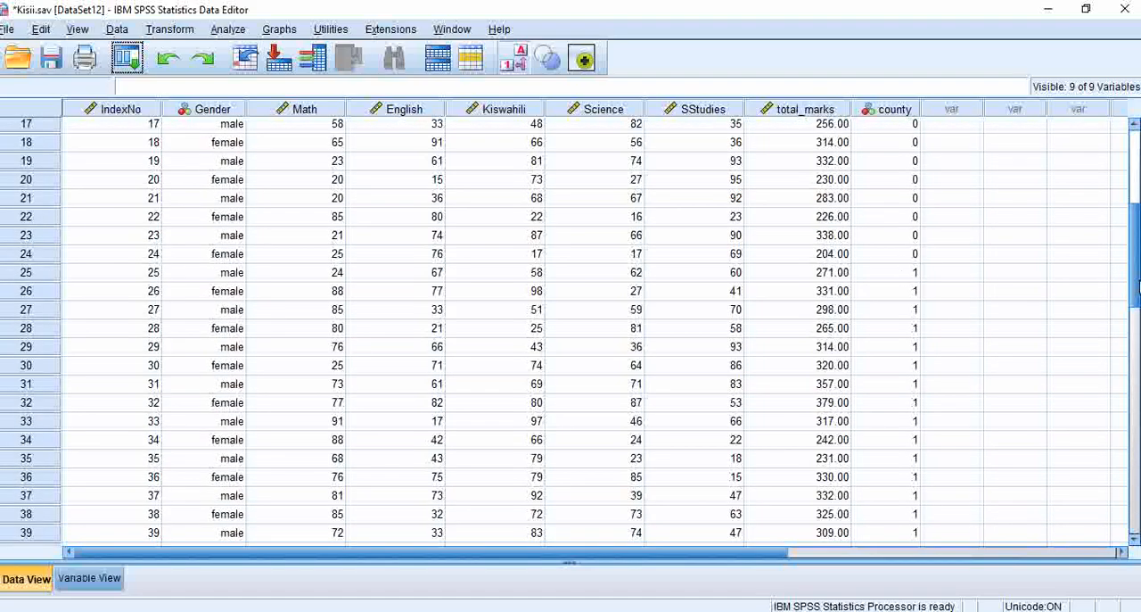
left_click_drag(1138, 284, 1127, 151)
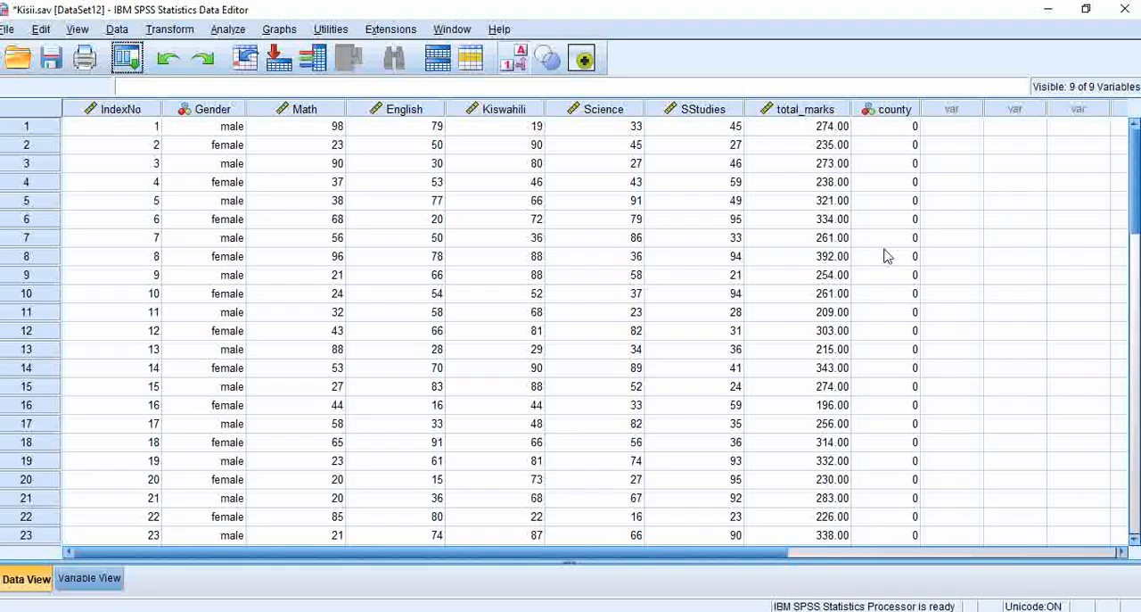
mouse_move(631, 611)
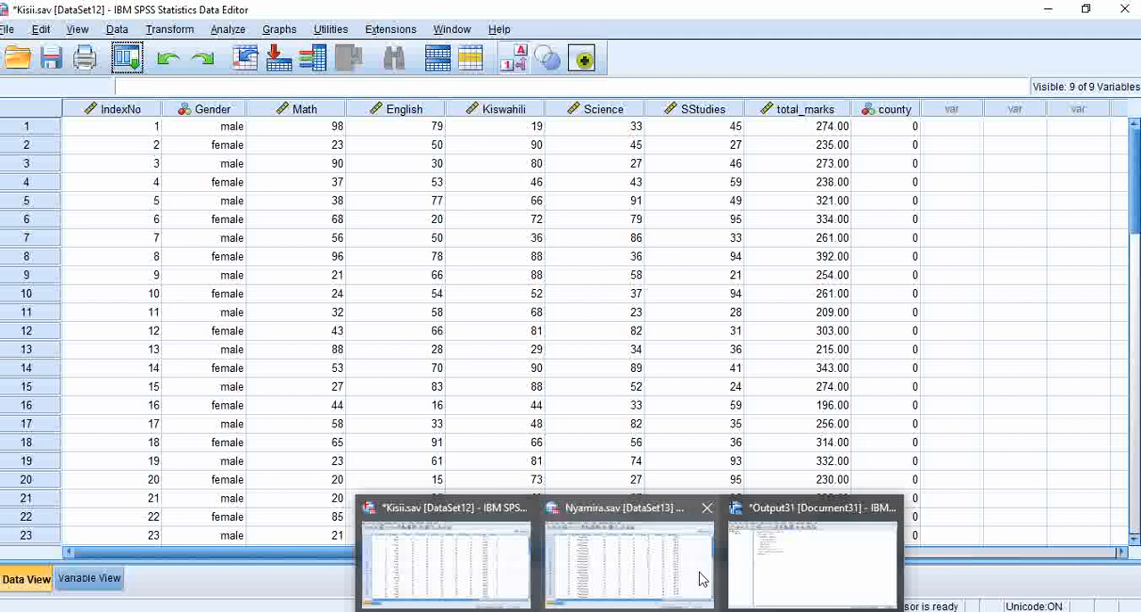
mouse_move(677, 576)
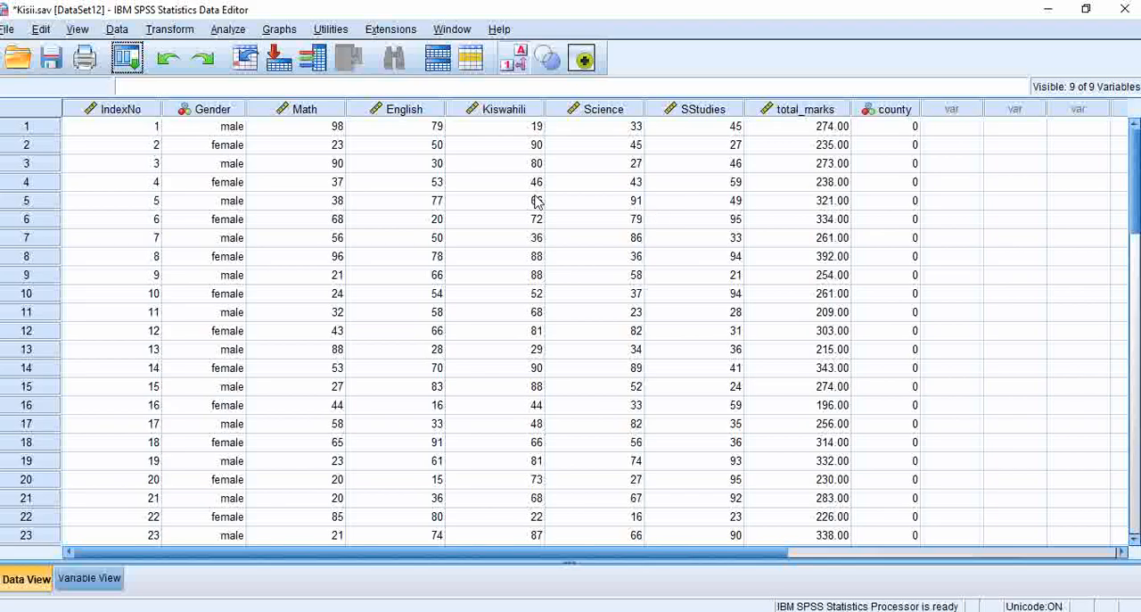
left_click(9, 30)
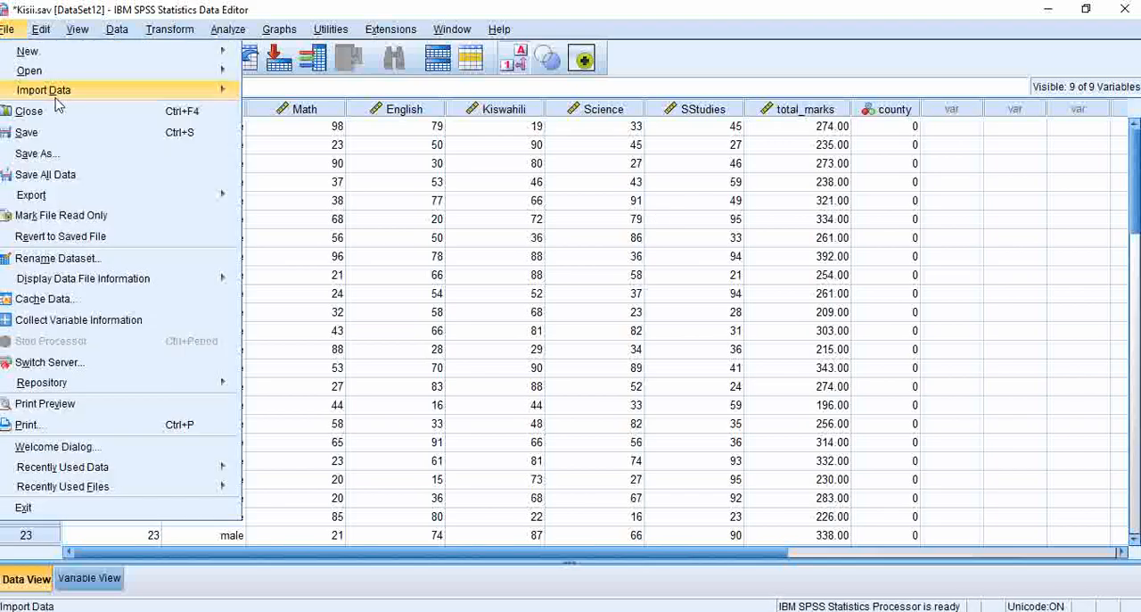
left_click(37, 154)
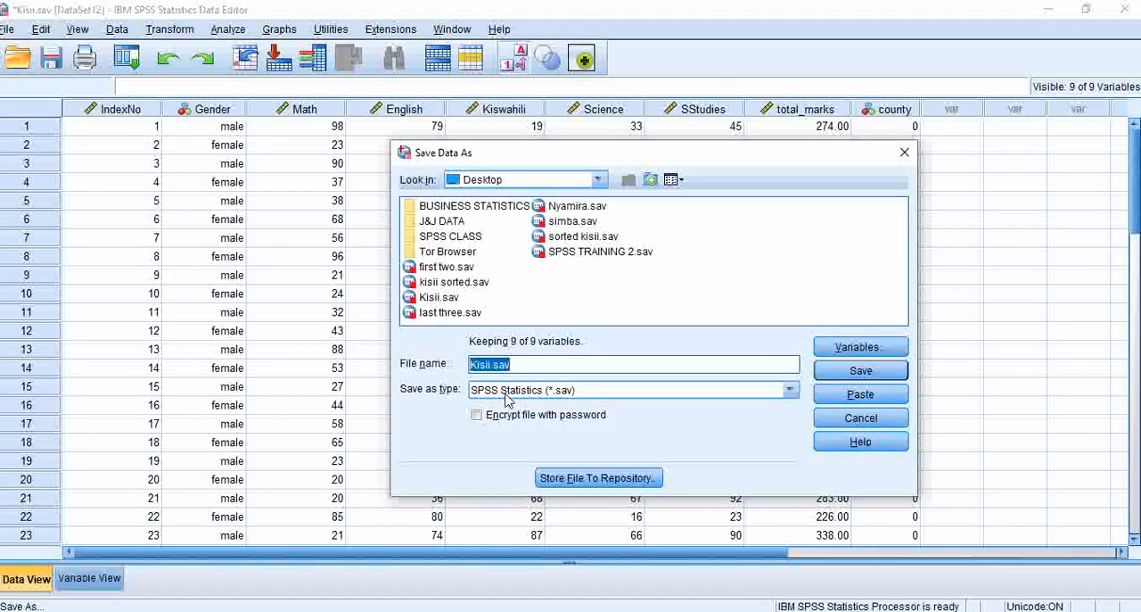
type("merged data")
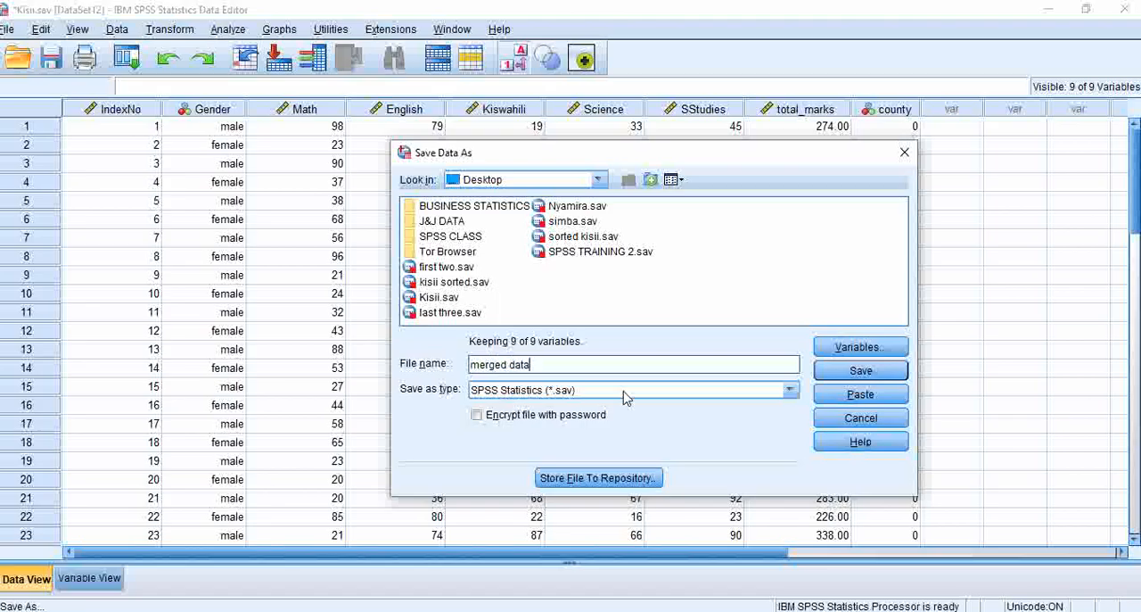
left_click(862, 370)
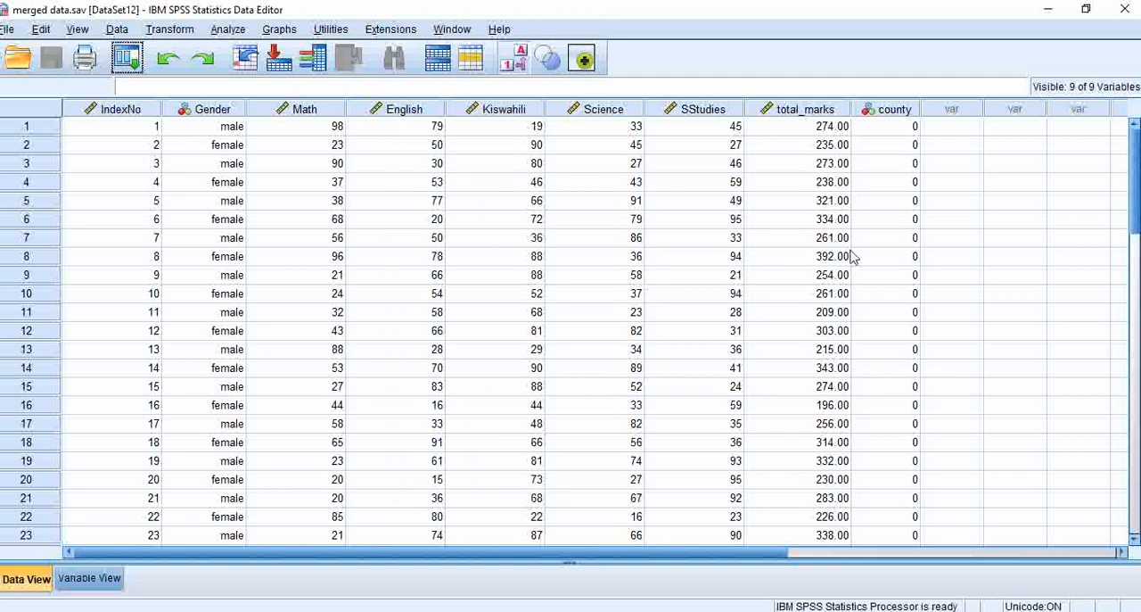
- Widen the county column slightly and toggle the display of value labels on and off
left_click_drag(921, 114, 937, 117)
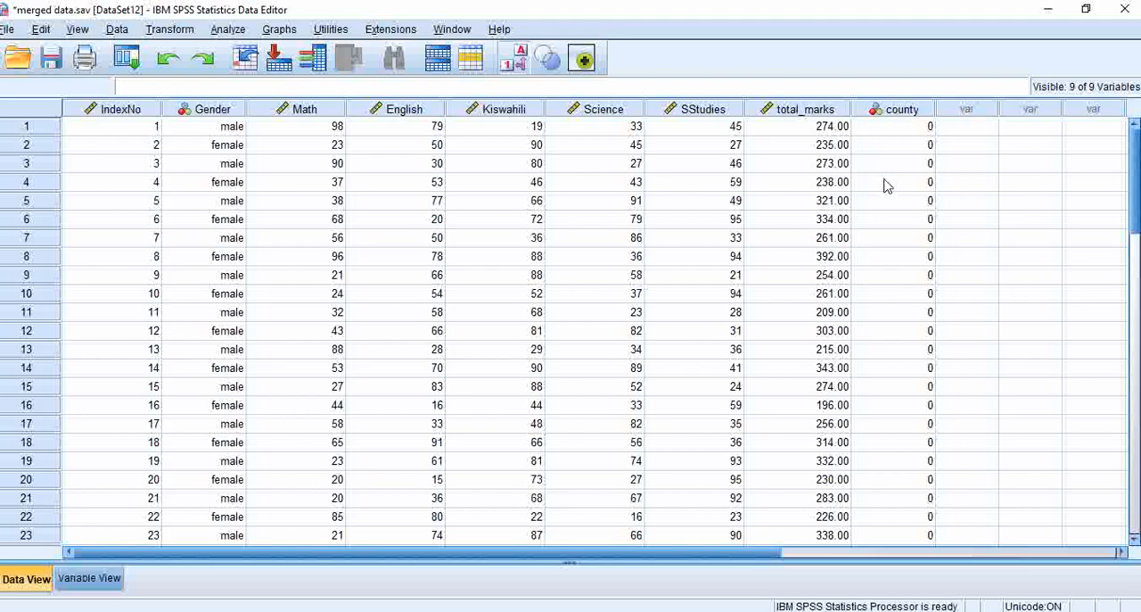
left_click_drag(1139, 181, 1129, 147)
left_click(515, 62)
left_click(514, 62)
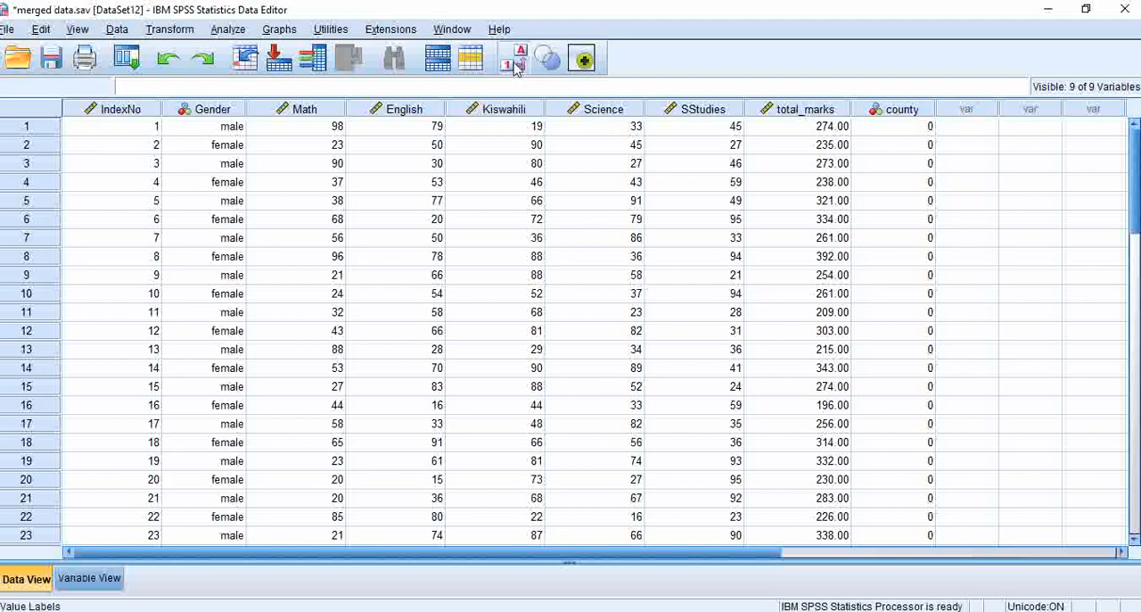
left_click(515, 64)
left_click(515, 64)
left_click(515, 64)
left_click(514, 65)
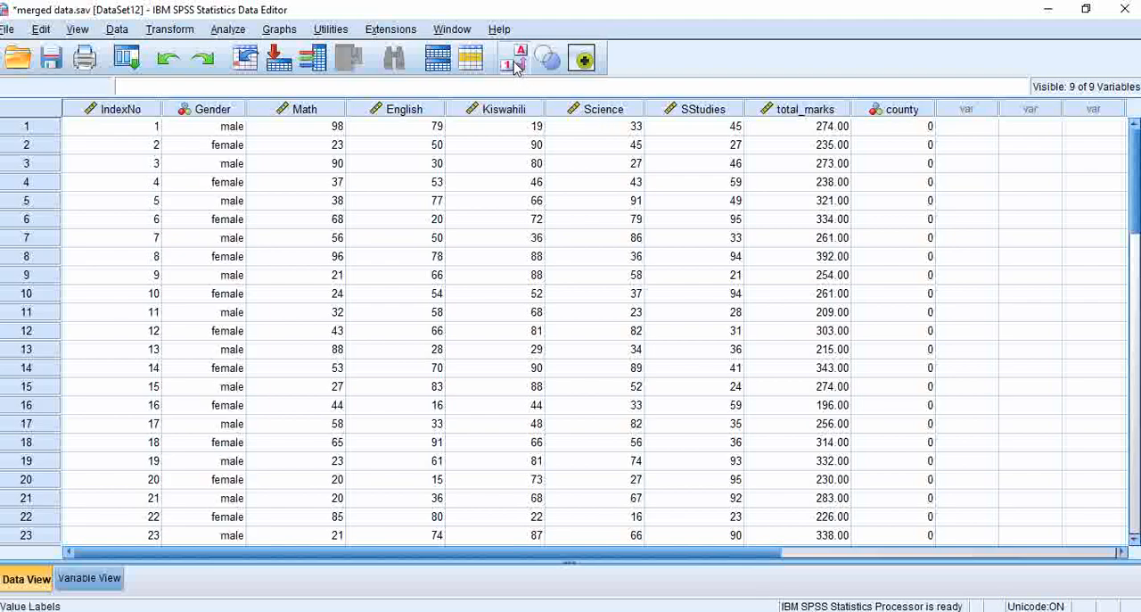
- Define value labels for the county variable: 0 as kisii and 1 as nyamira
left_click(90, 579)
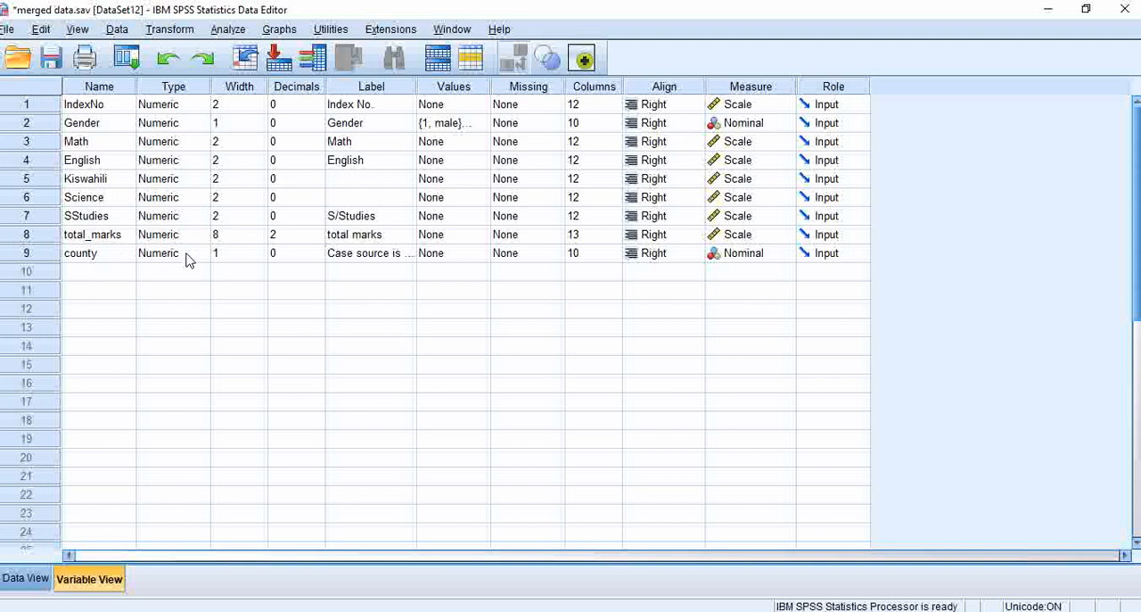
left_click(450, 259)
left_click(482, 253)
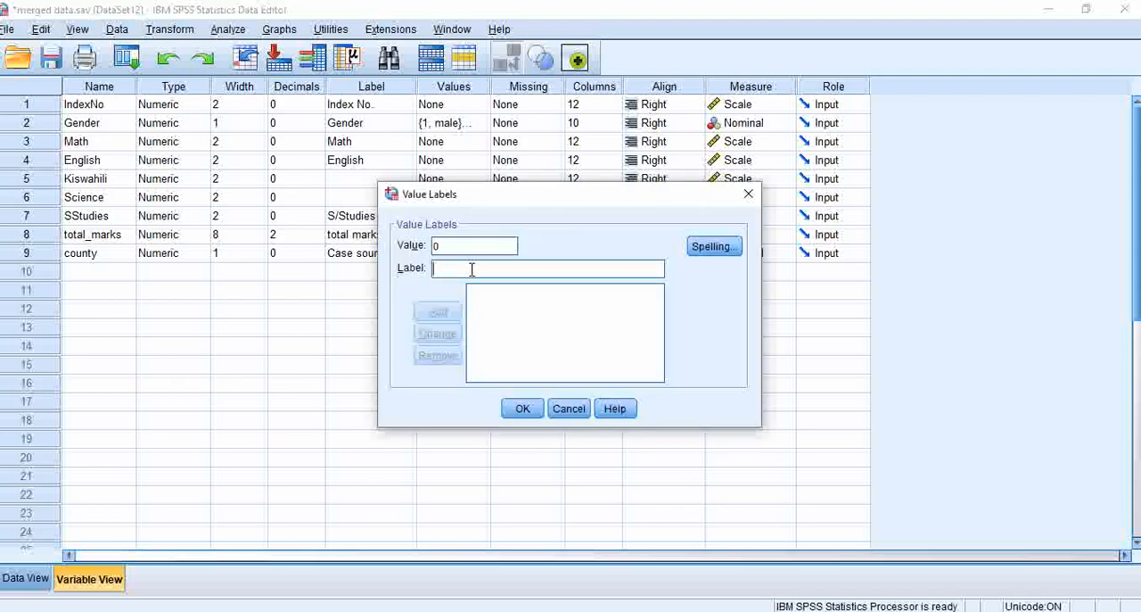
type("kisii")
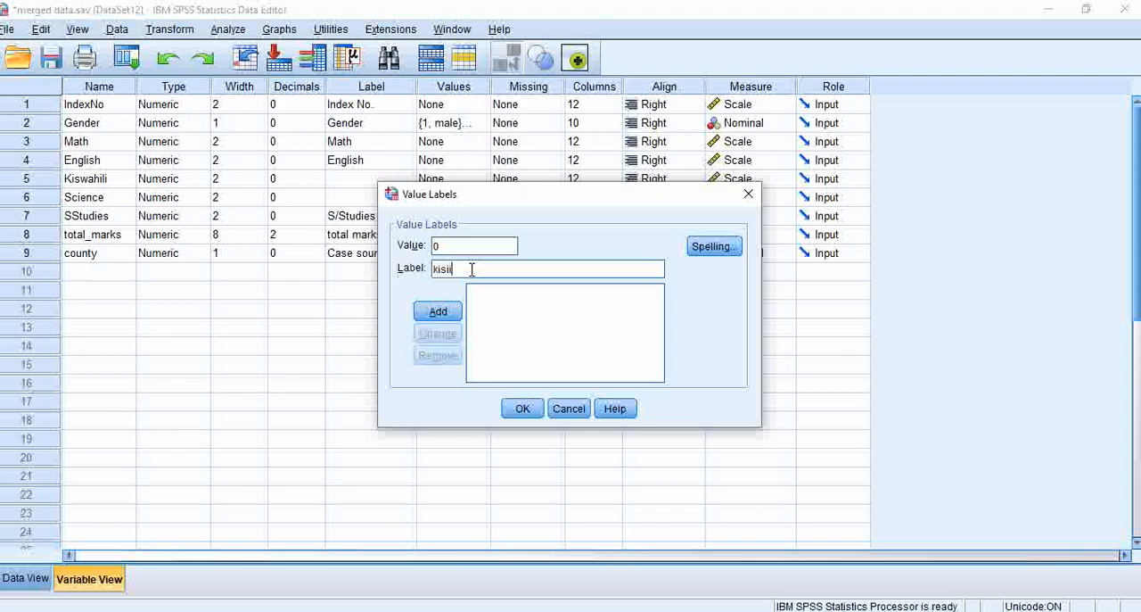
left_click(438, 311)
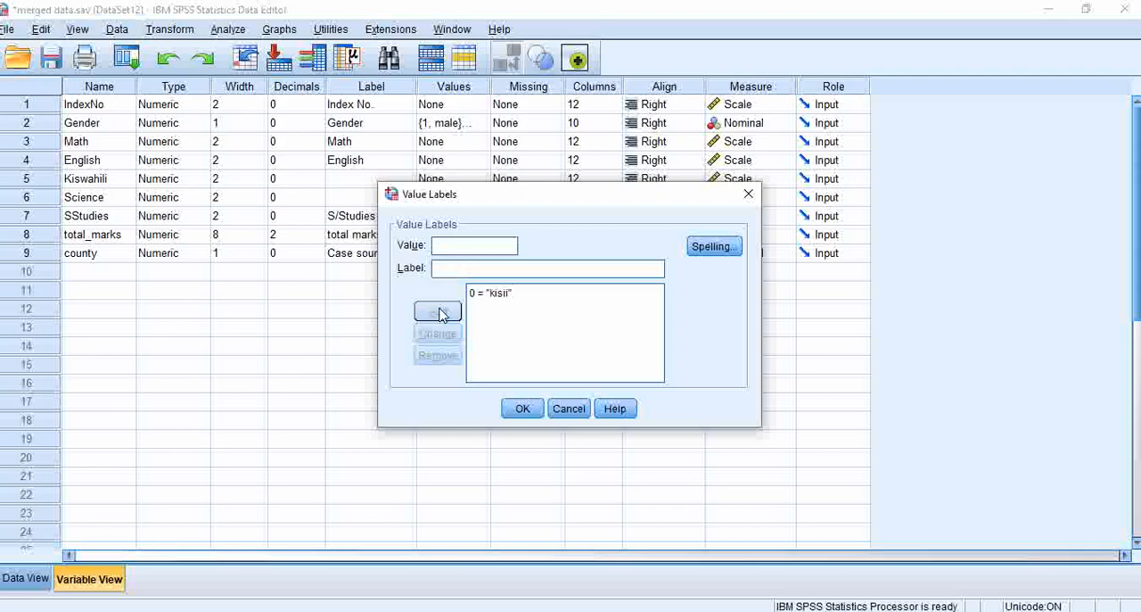
type("nyamir")
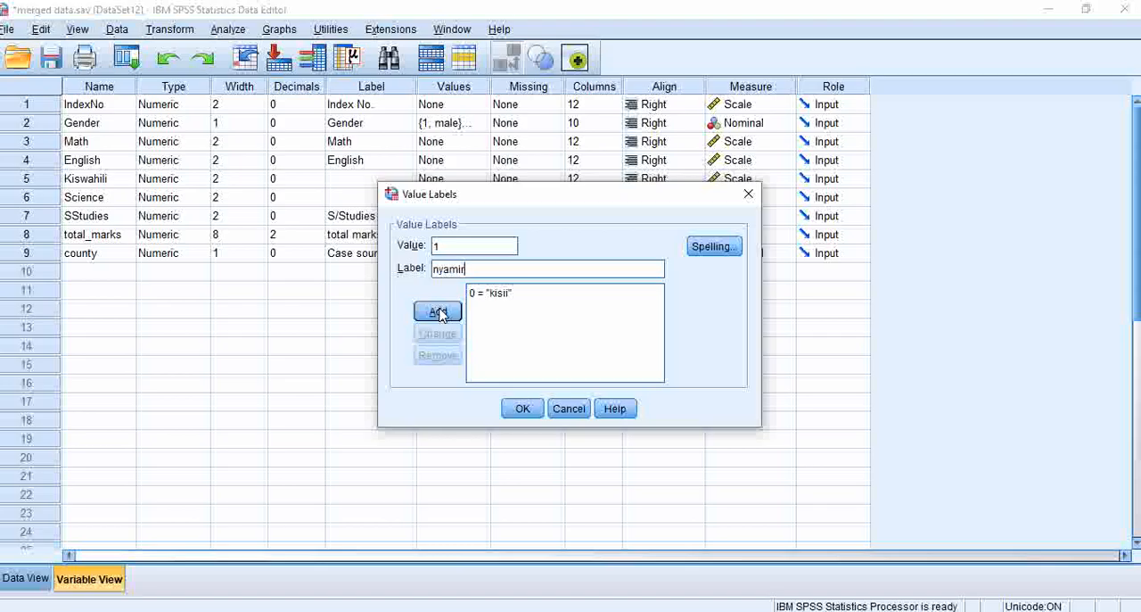
left_click(438, 311)
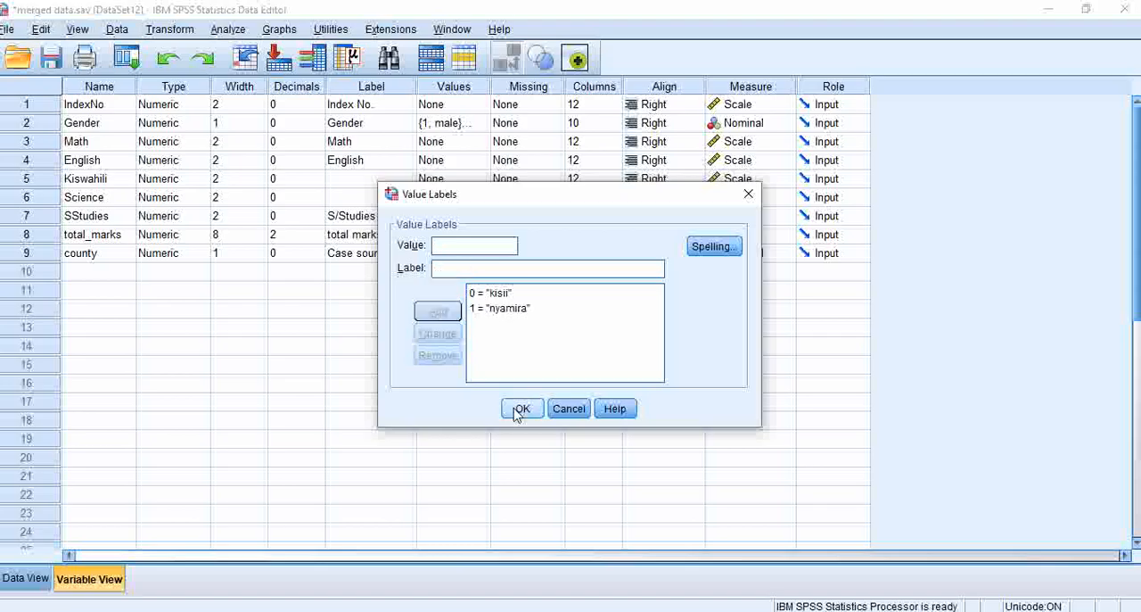
left_click(521, 410)
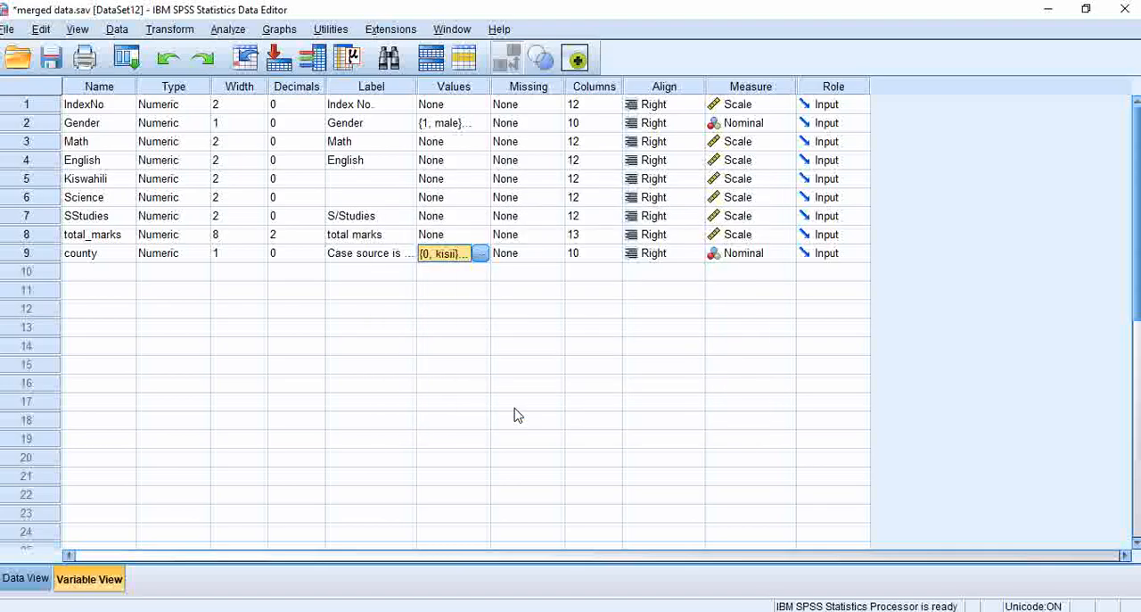
- Check the county labels in the case data and save the changes to the merged data file
left_click(34, 580)
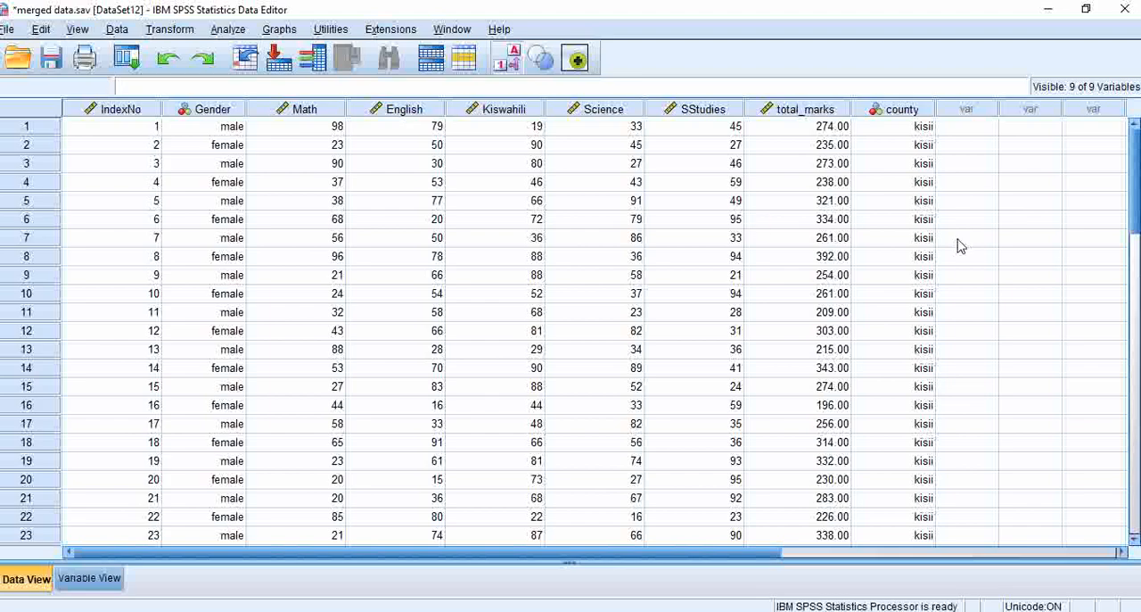
left_click_drag(1137, 184, 1135, 120)
left_click(1132, 149)
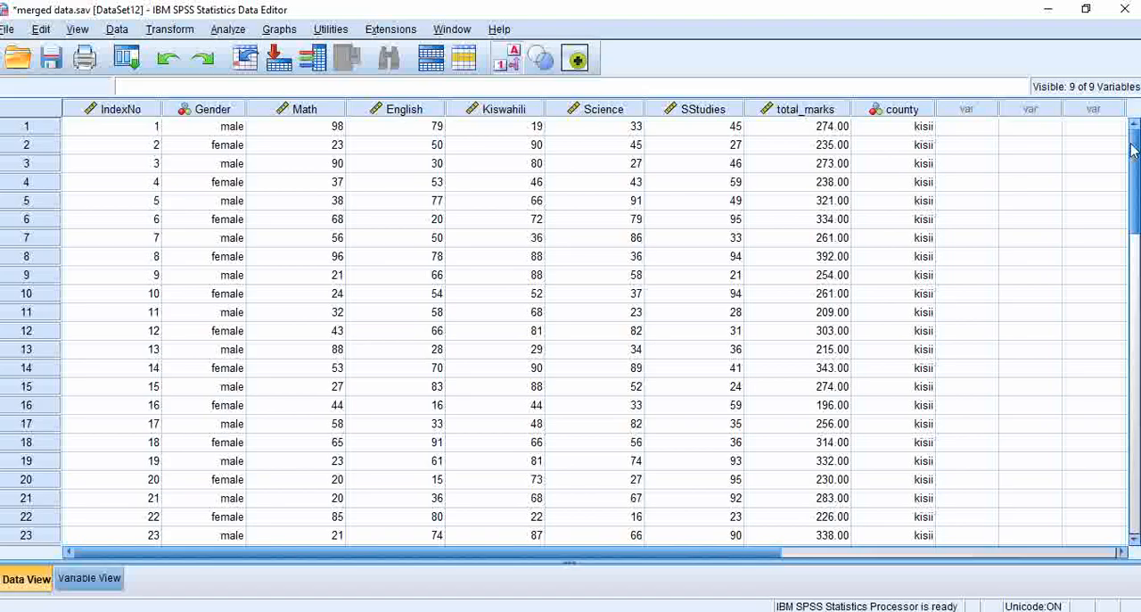
key("ctrl+s")
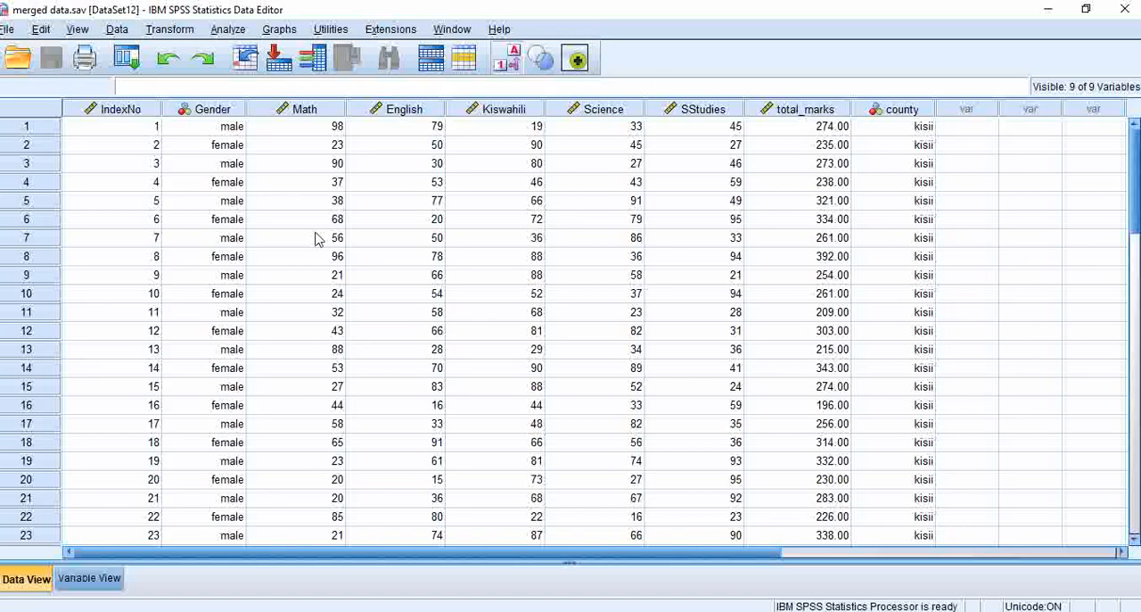
- Open the data file first two.sav from the Desktop
left_click(8, 30)
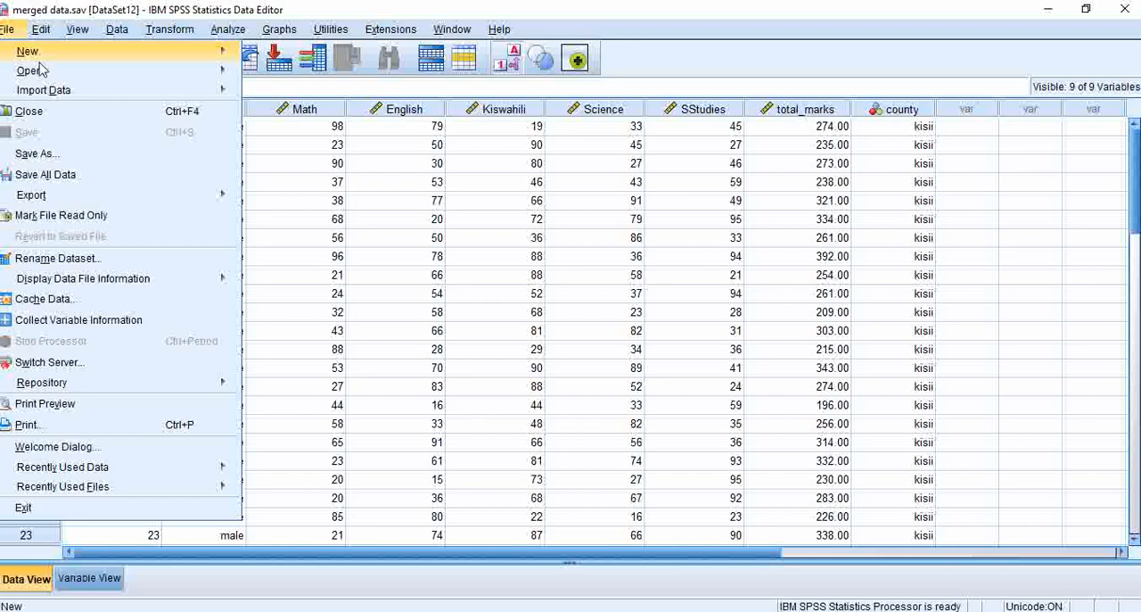
mouse_move(107, 52)
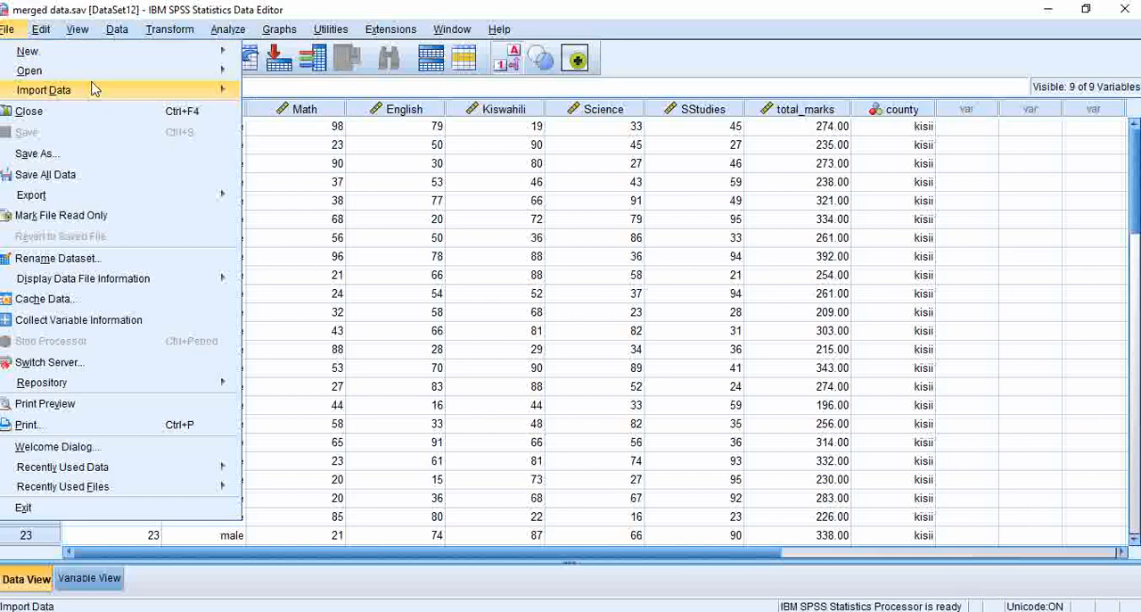
mouse_move(115, 73)
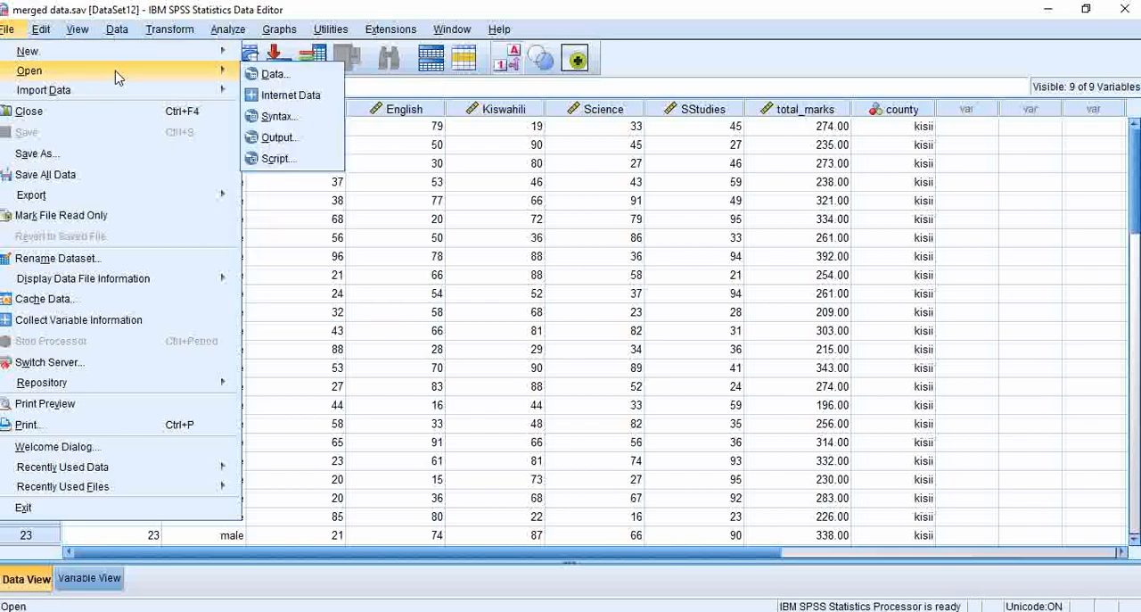
left_click(271, 77)
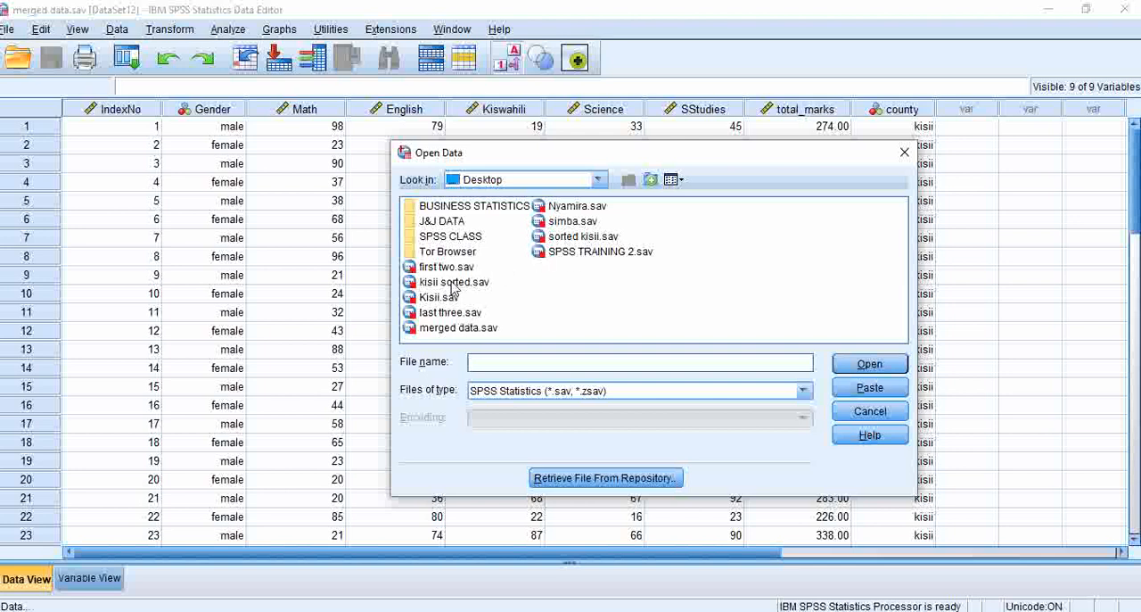
left_click(453, 268)
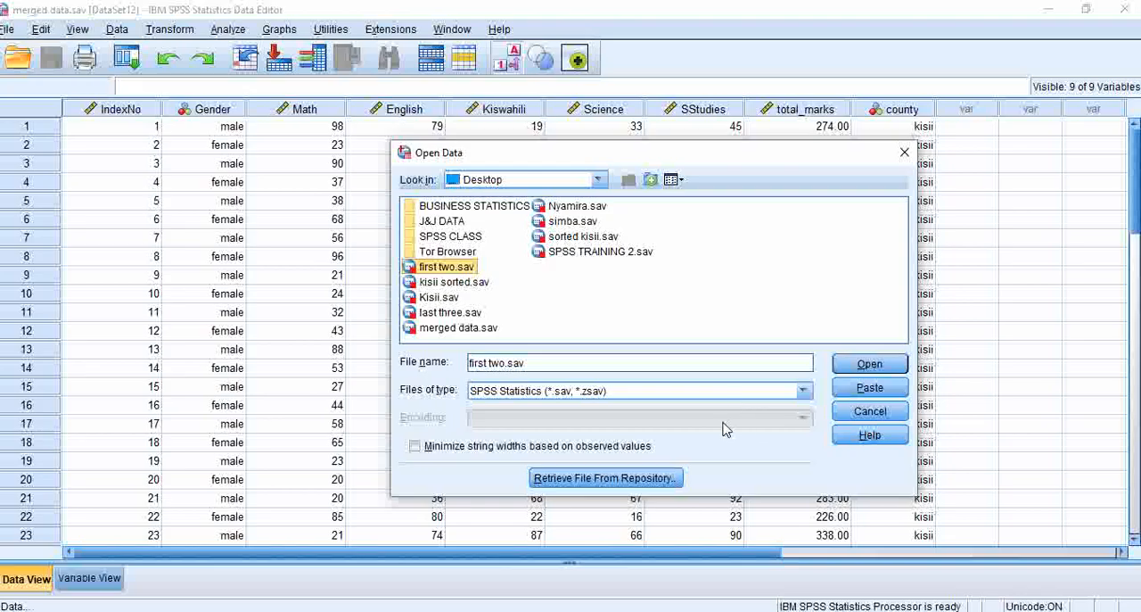
left_click(869, 364)
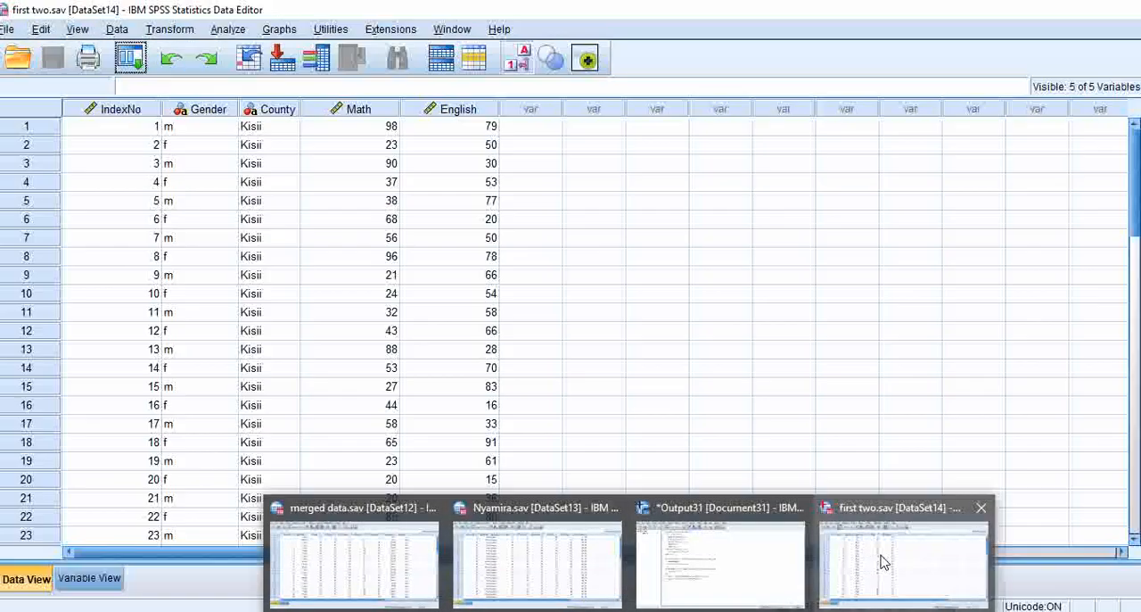
- Open the data file last three.sav from the Desktop as a second dataset
left_click(14, 31)
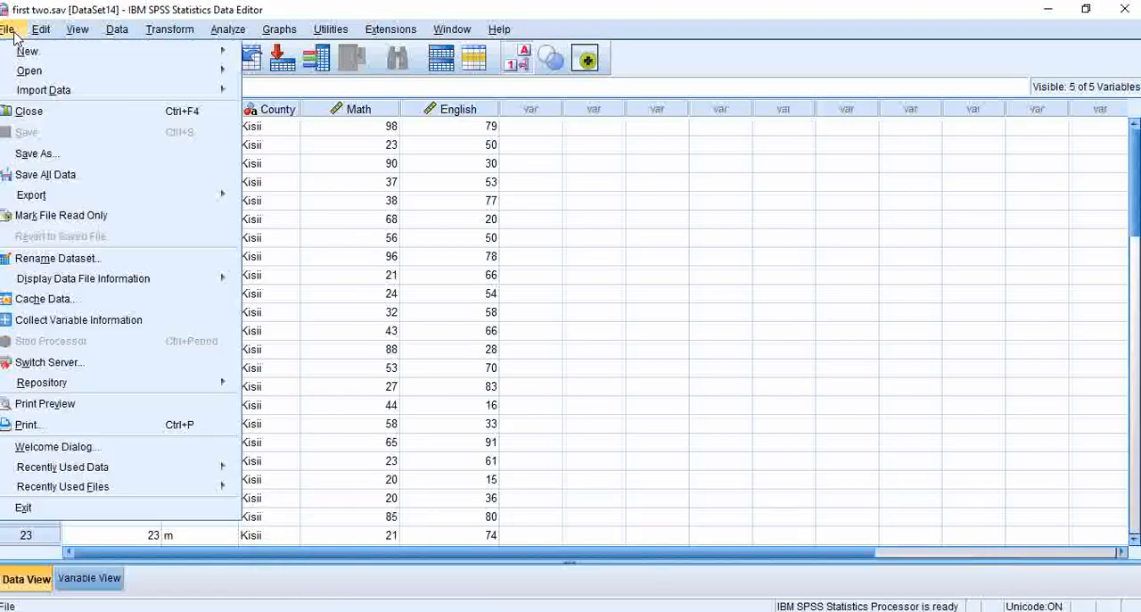
mouse_move(36, 71)
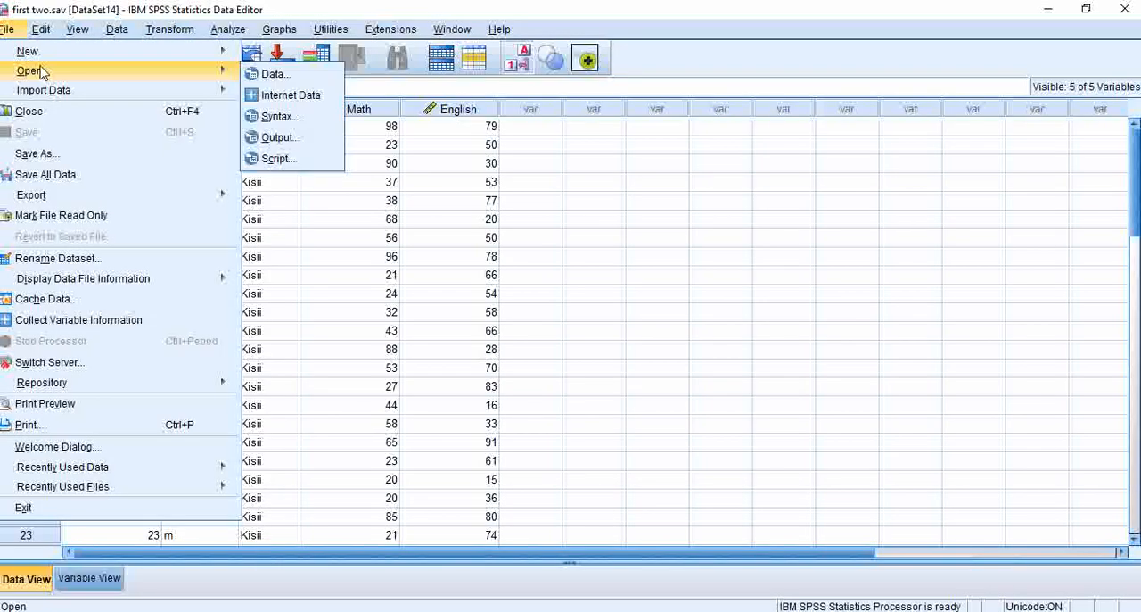
left_click(275, 80)
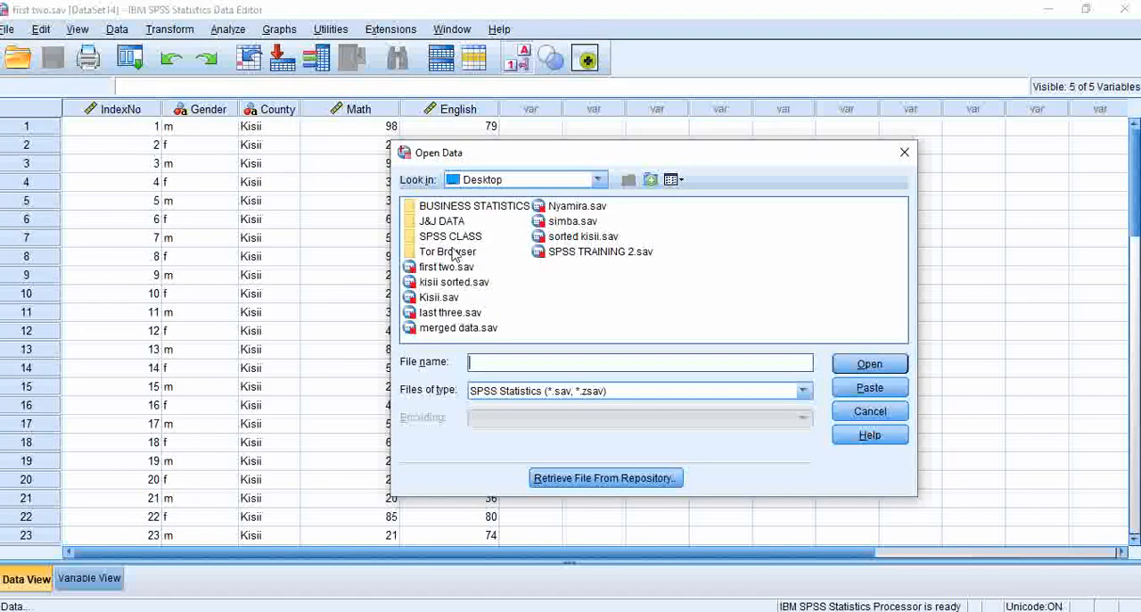
left_click(463, 313)
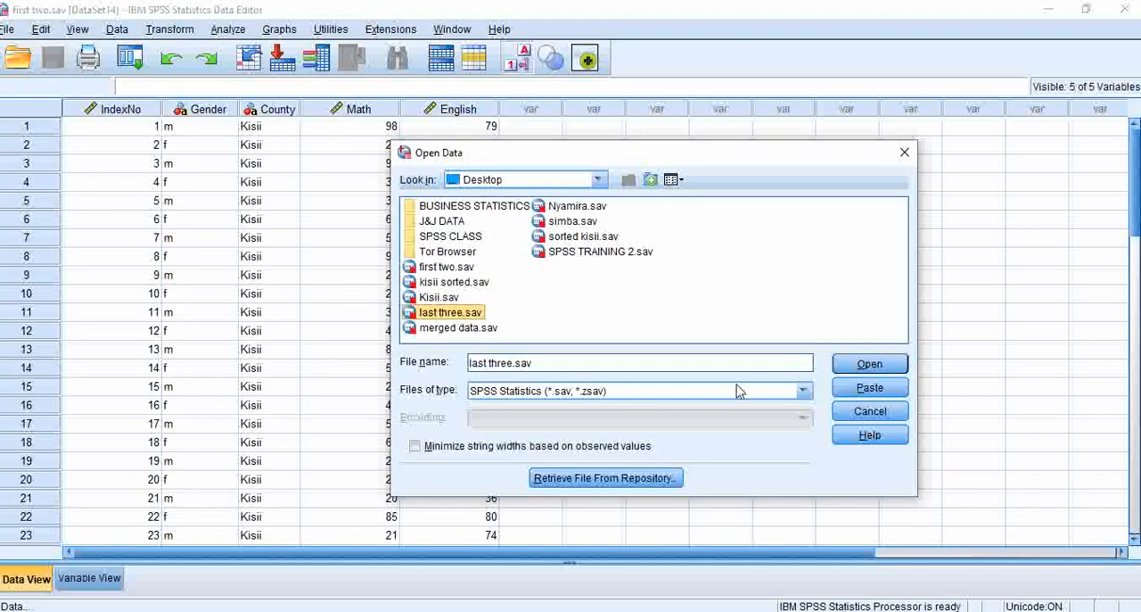
left_click(869, 365)
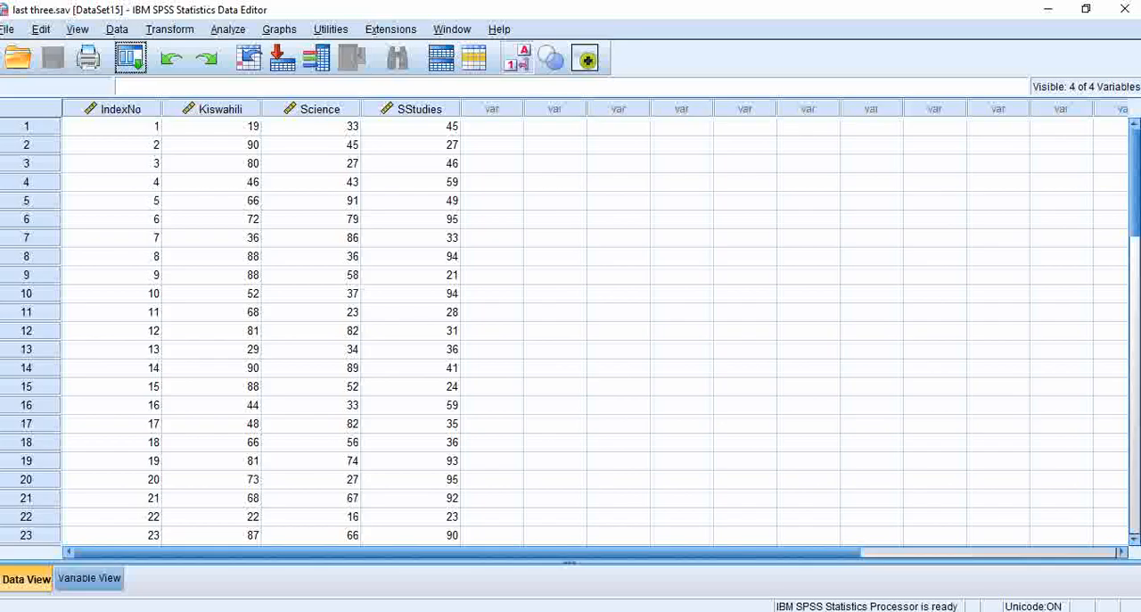
- Compare the variables and cases in the first two and last three datasets
left_click(816, 551)
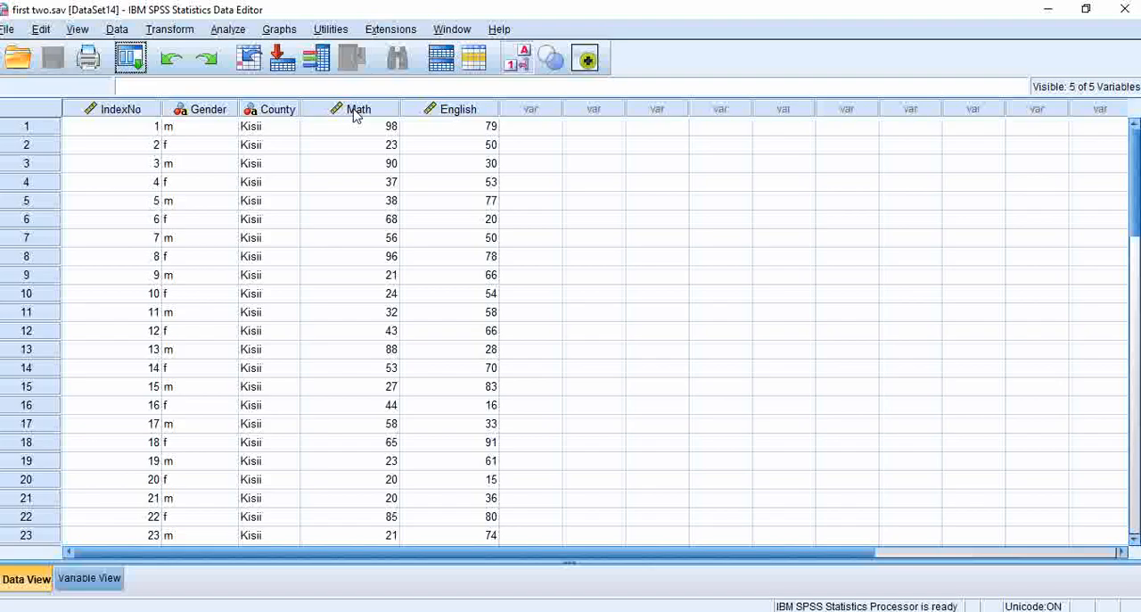
mouse_move(355, 114)
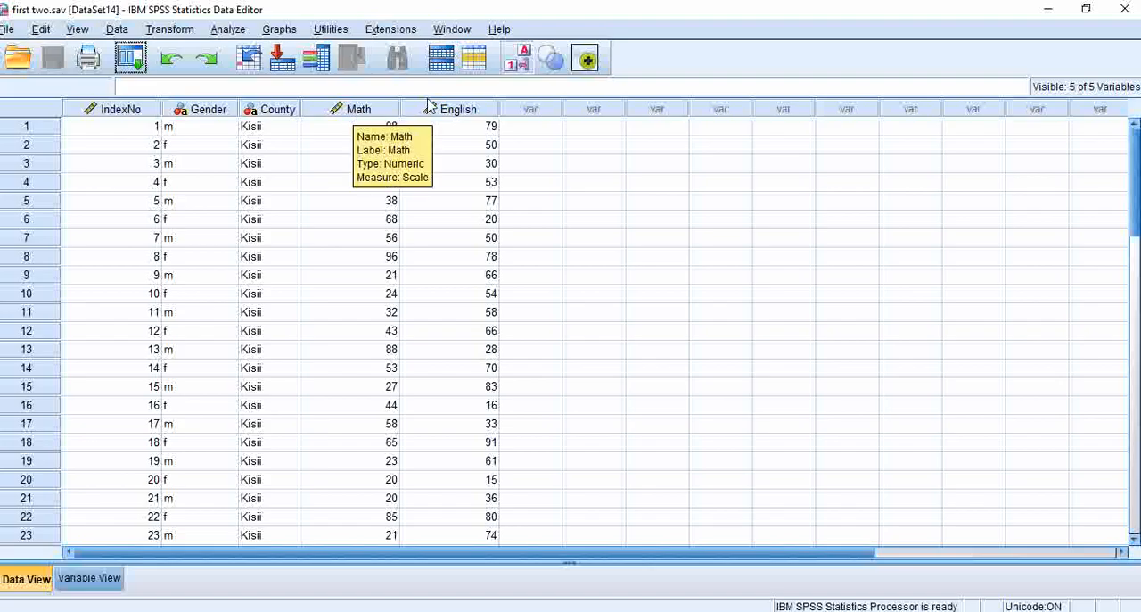
scroll(1106, 150, "down", 5)
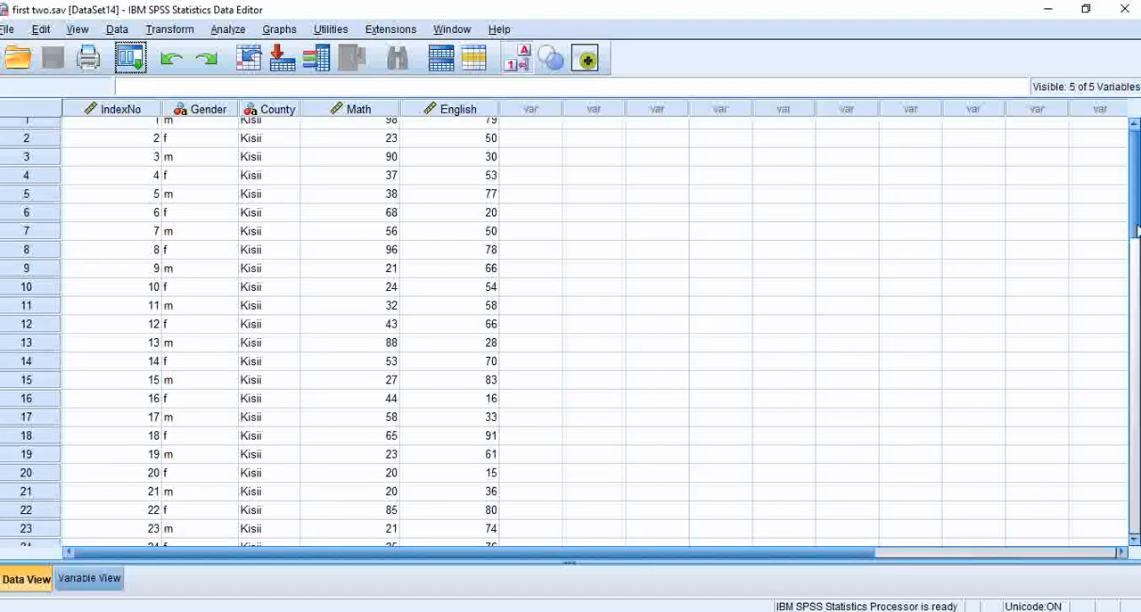
scroll(1106, 150, "up", 5)
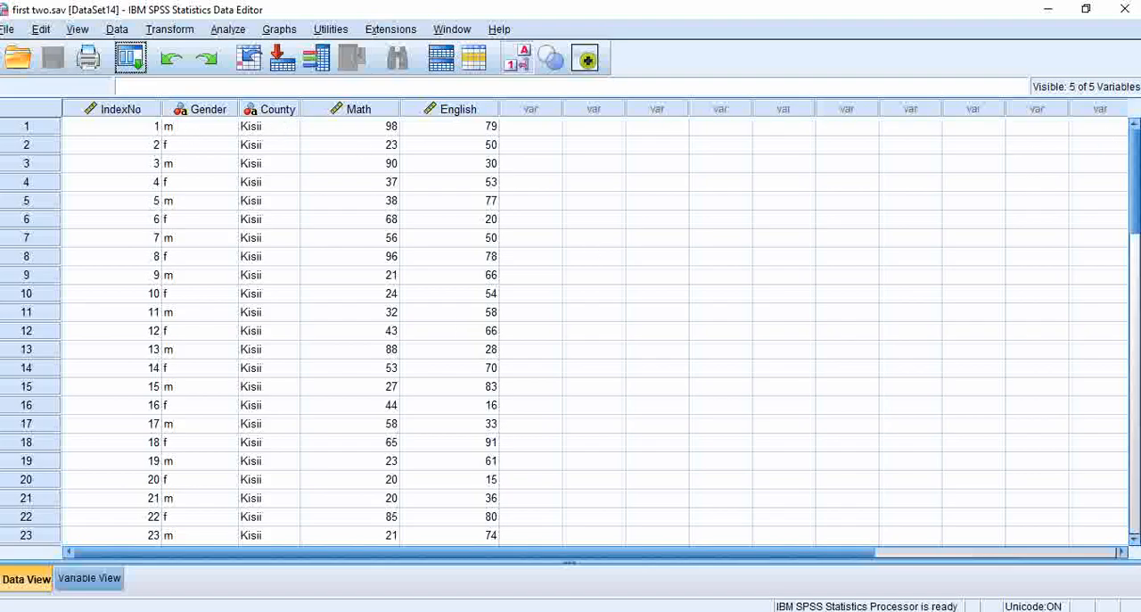
mouse_move(686, 592)
left_click(981, 548)
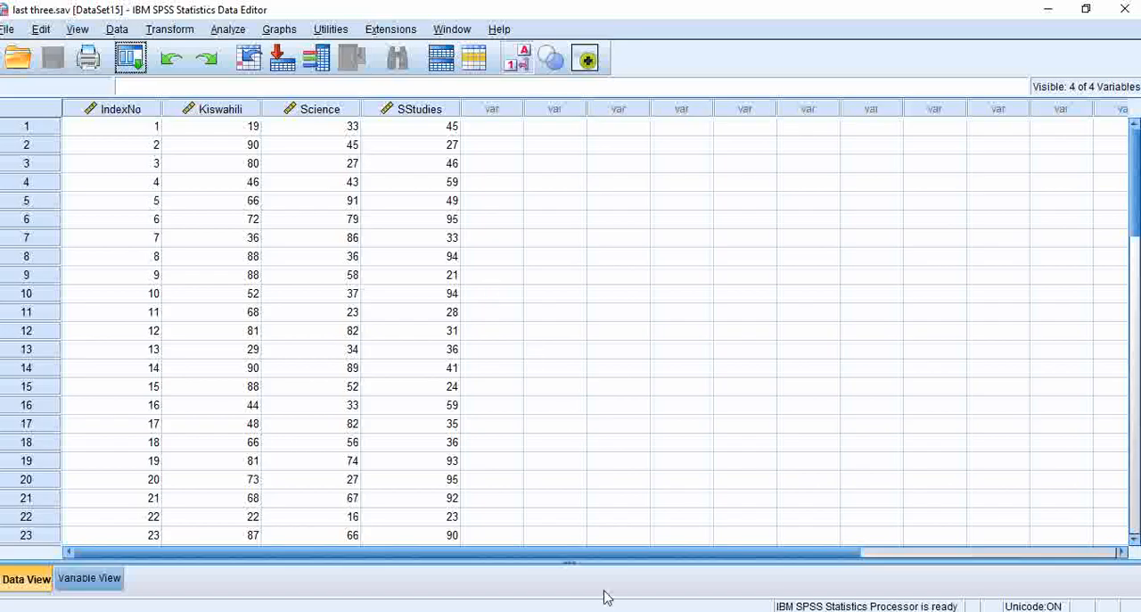
- Add the variables from last three.sav to first two.sav with a one-to-one merge based on the key variable IndexNo
mouse_move(675, 581)
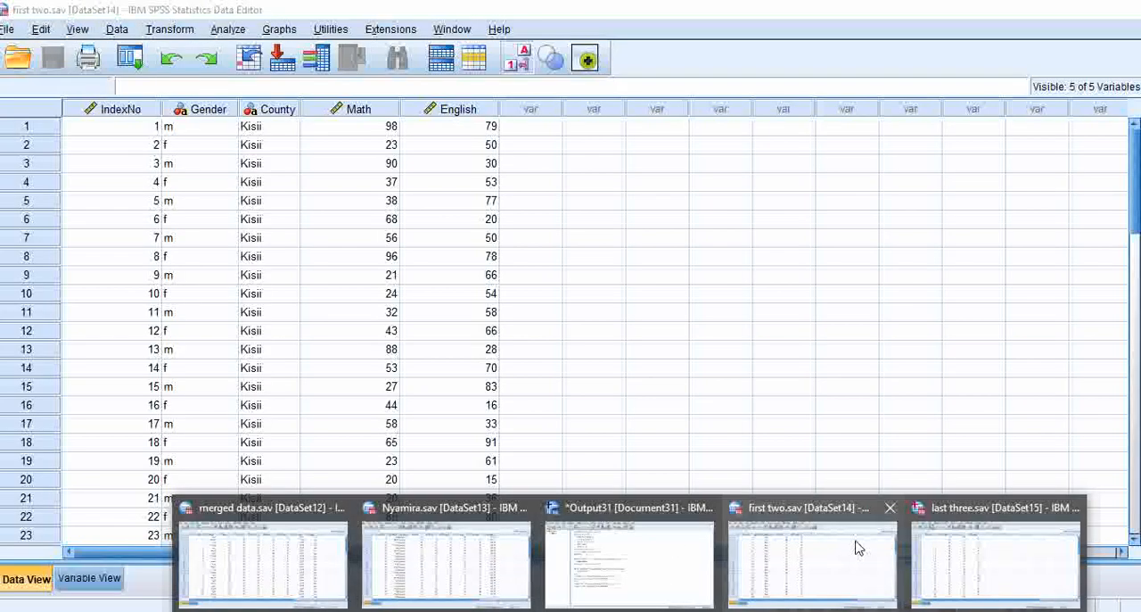
left_click(853, 546)
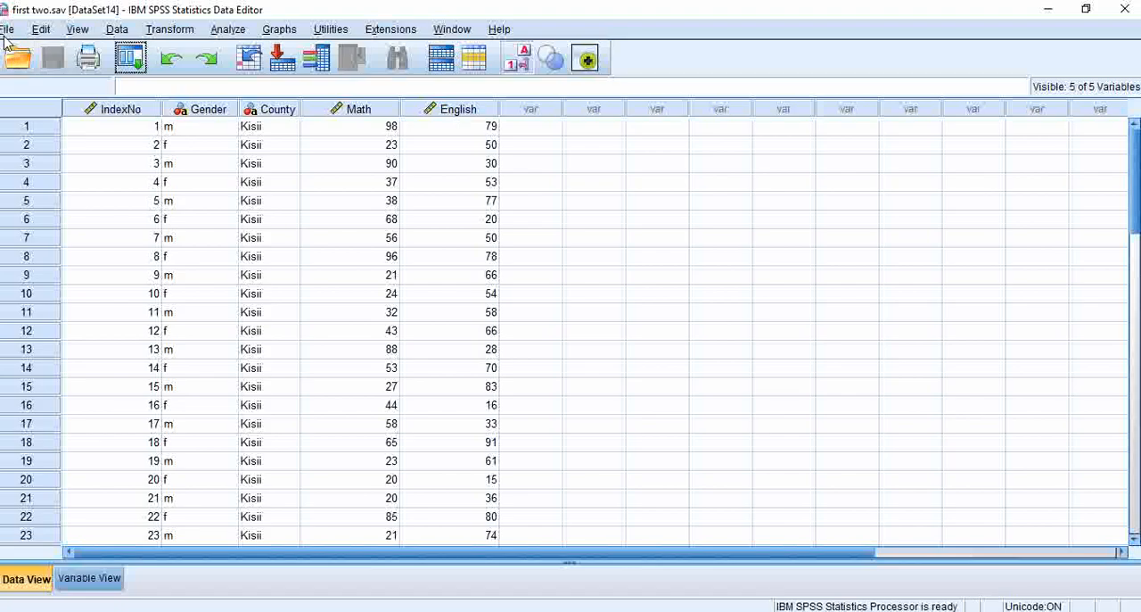
left_click(119, 29)
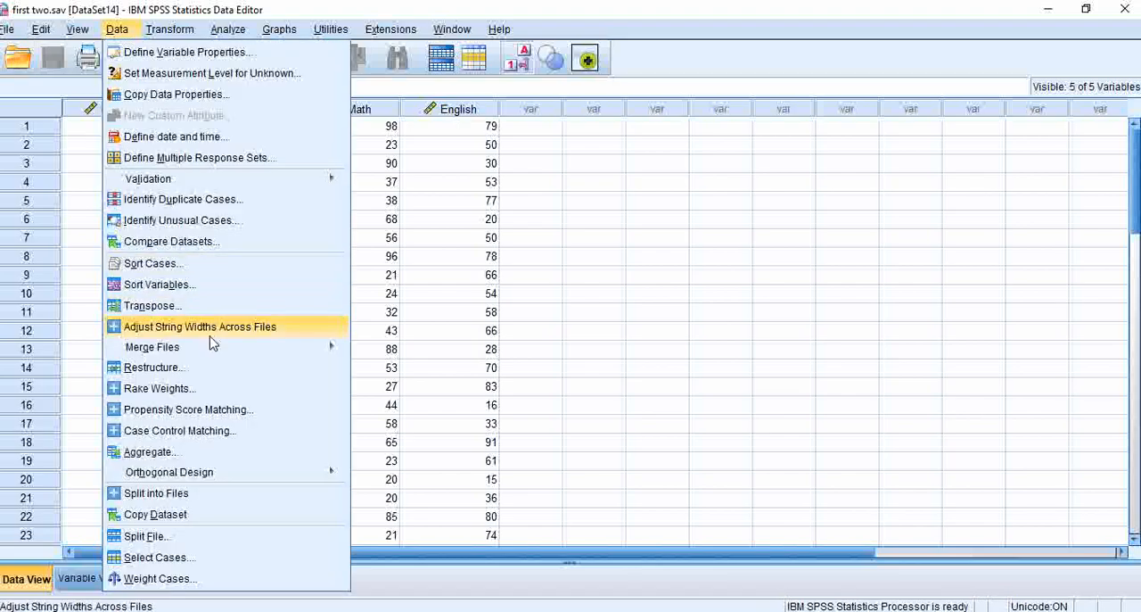
mouse_move(211, 347)
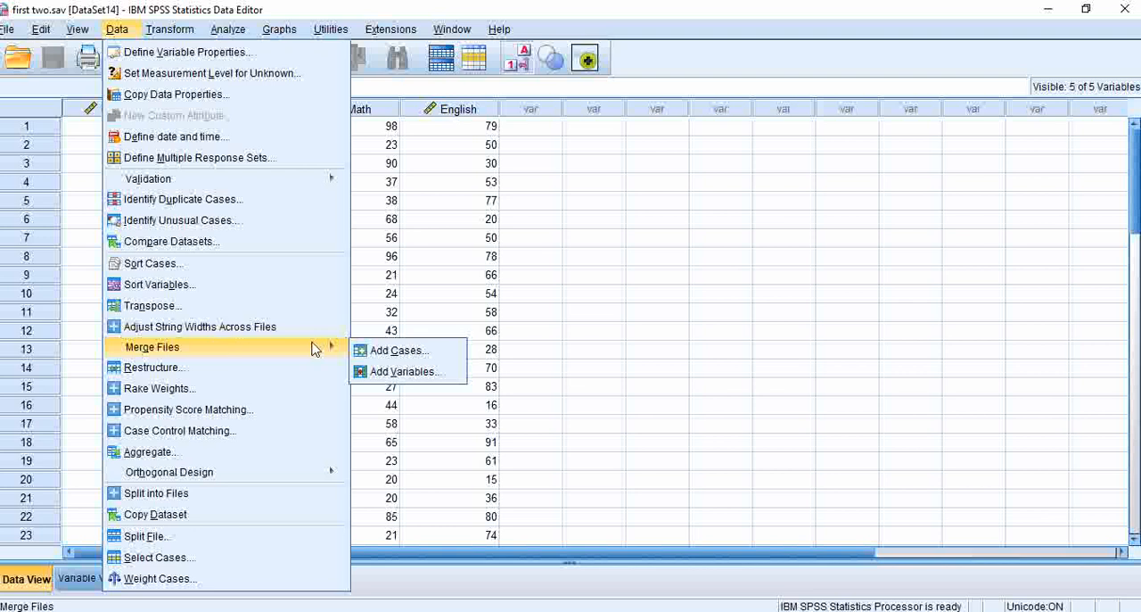
left_click(400, 373)
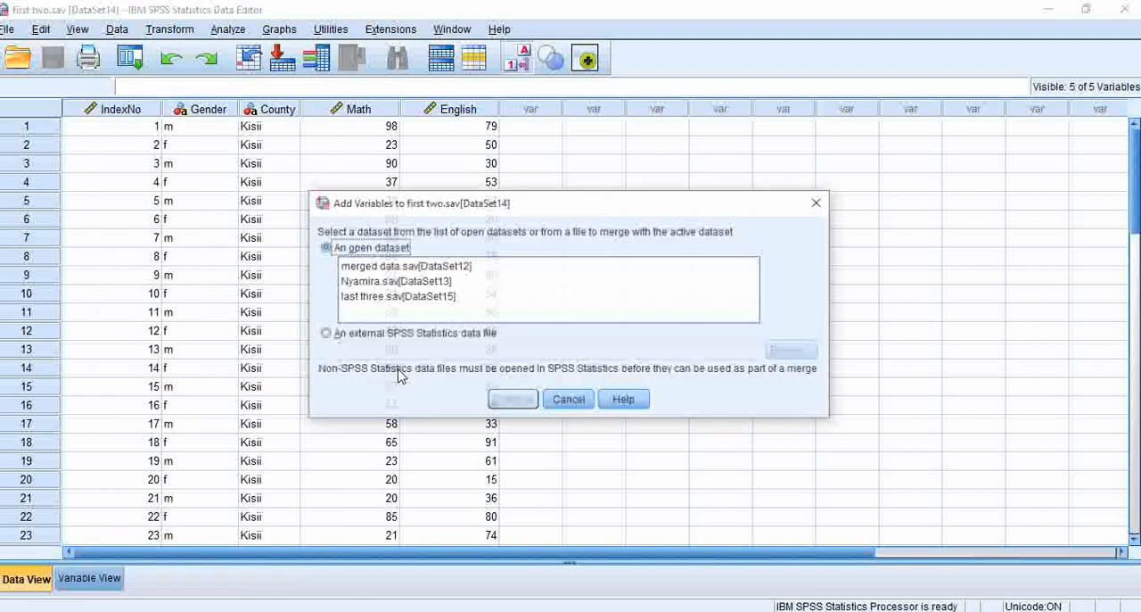
left_click(357, 302)
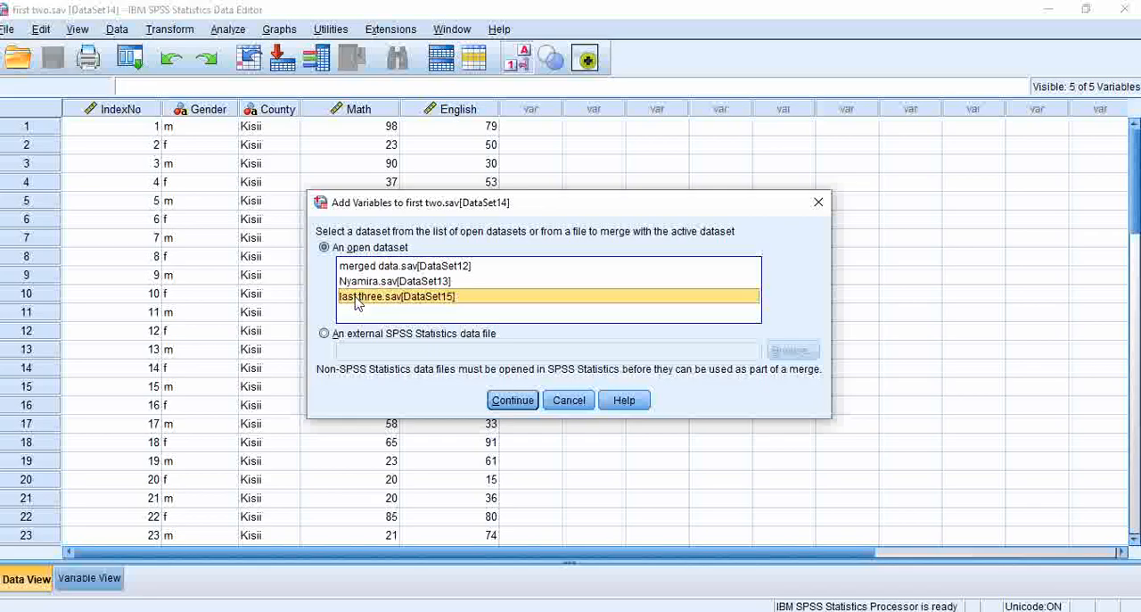
left_click(513, 400)
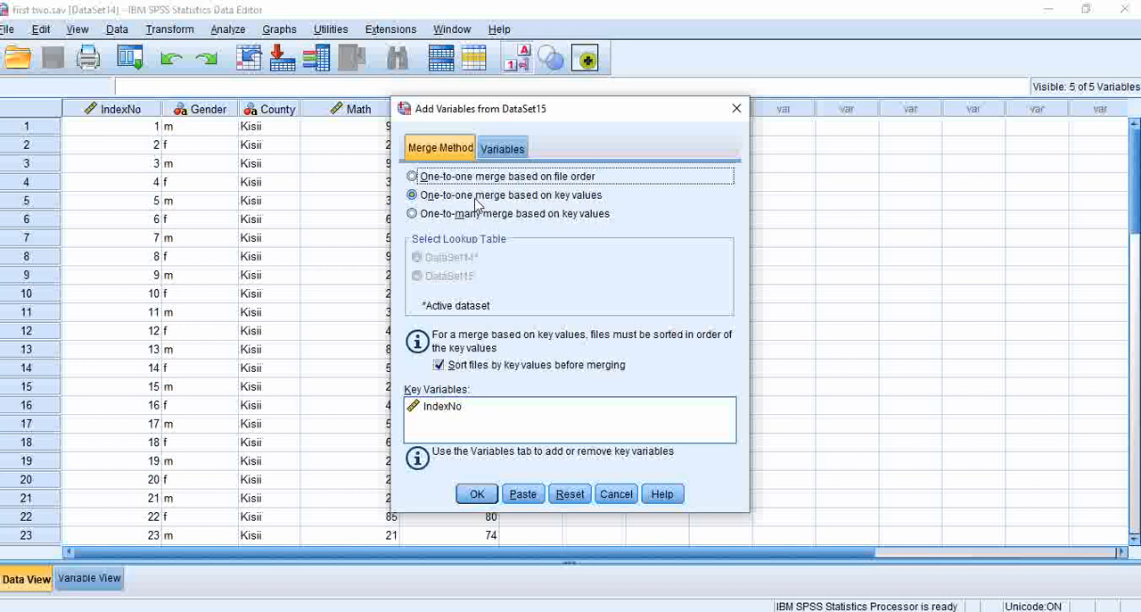
left_click(478, 496)
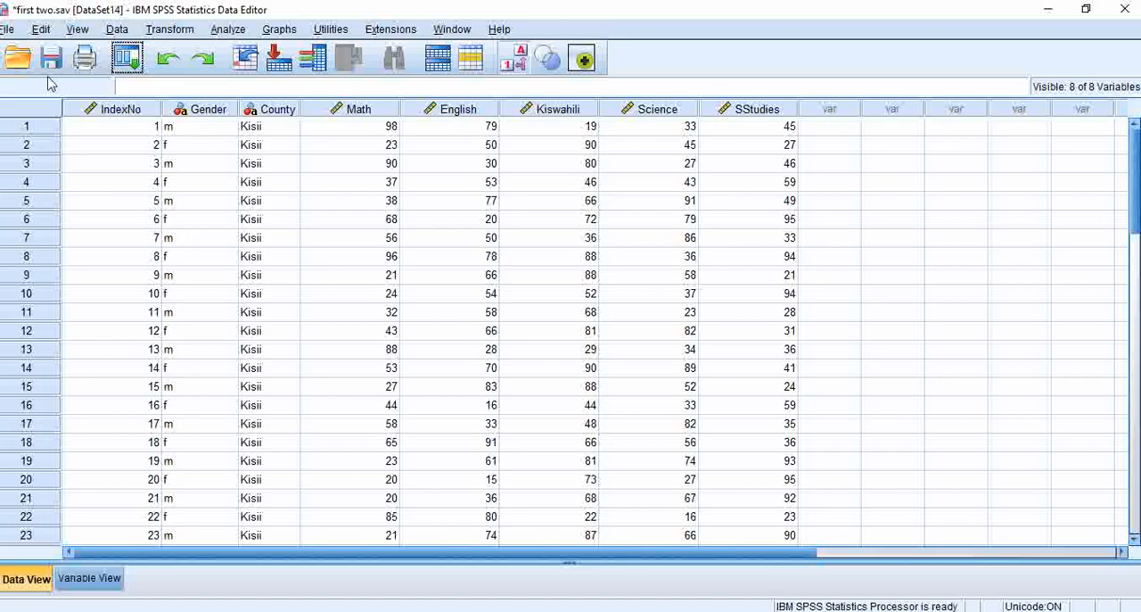
- Save the combined dataset on the Desktop as marged 2 data and switch to the INTRODUCTION presentation in PowerPoint
left_click(6, 29)
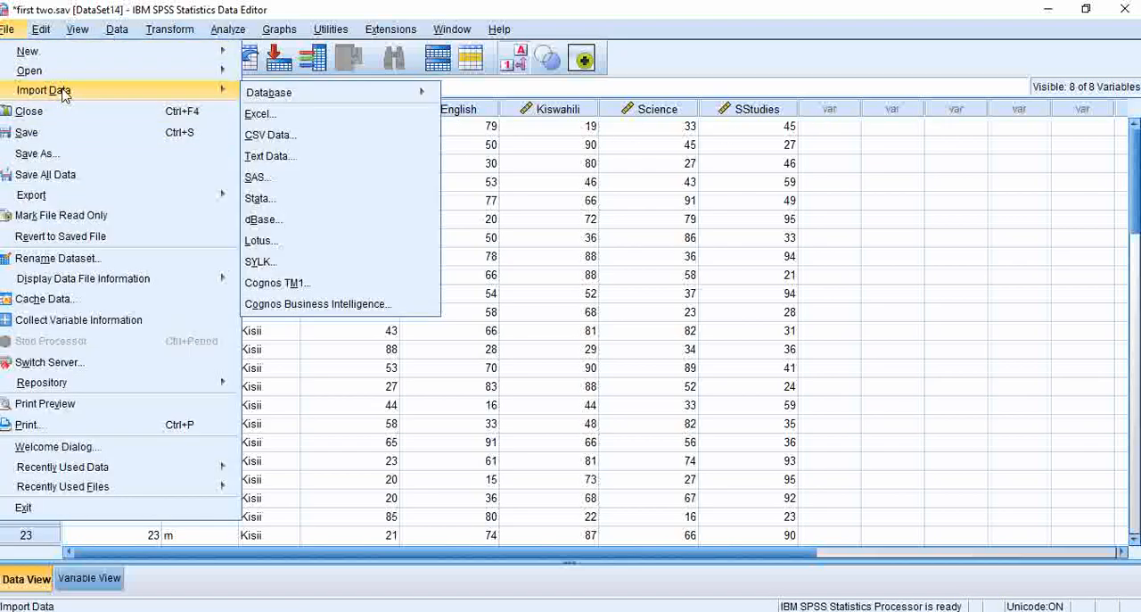
left_click(37, 153)
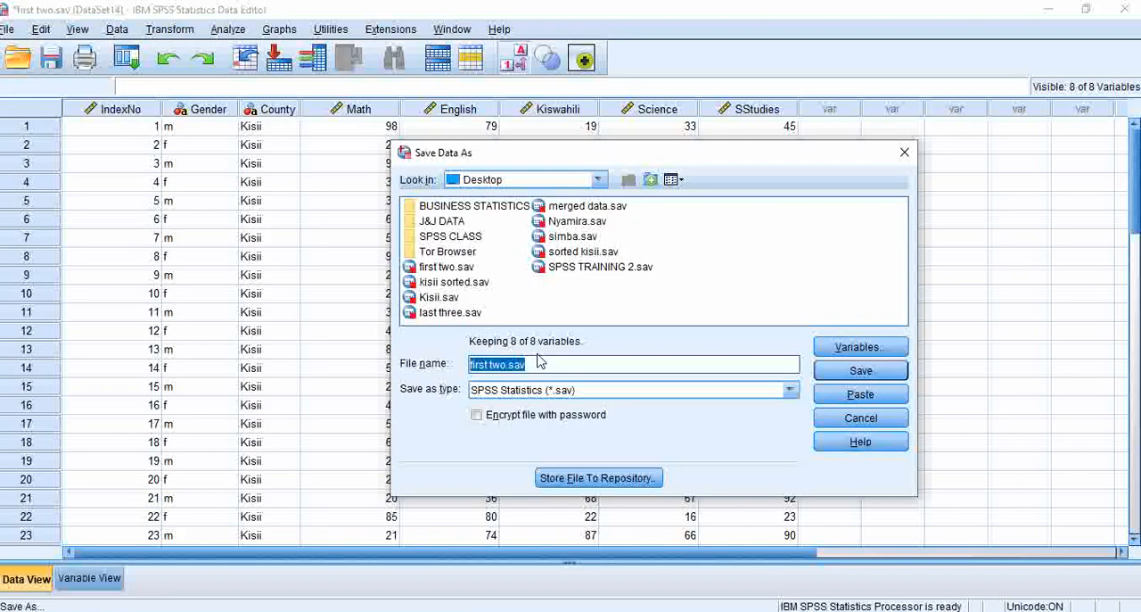
type("marged 2 data")
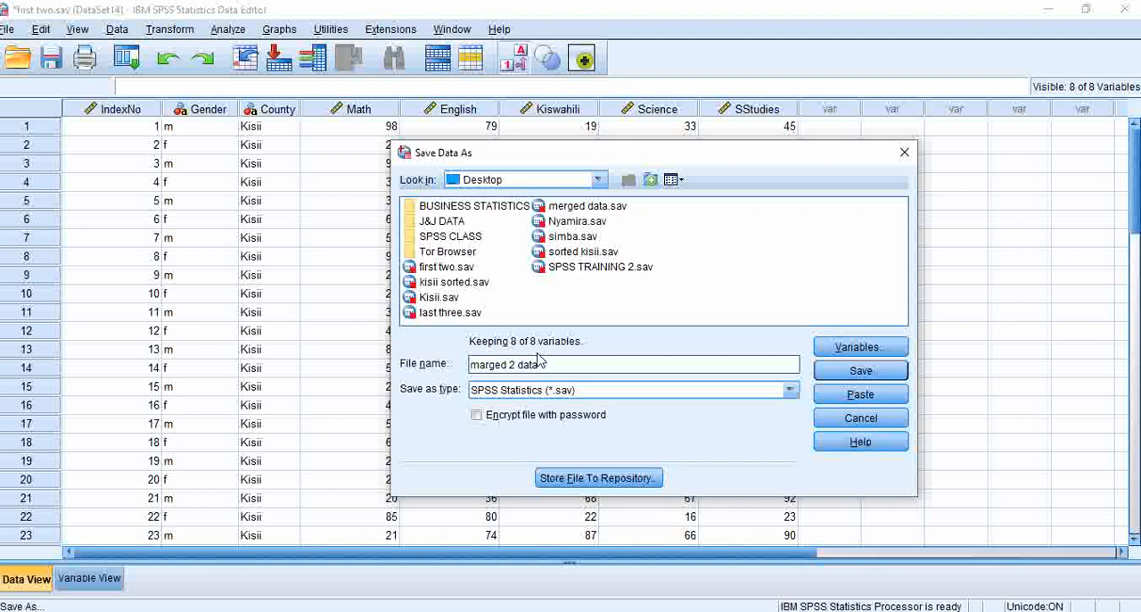
left_click(862, 370)
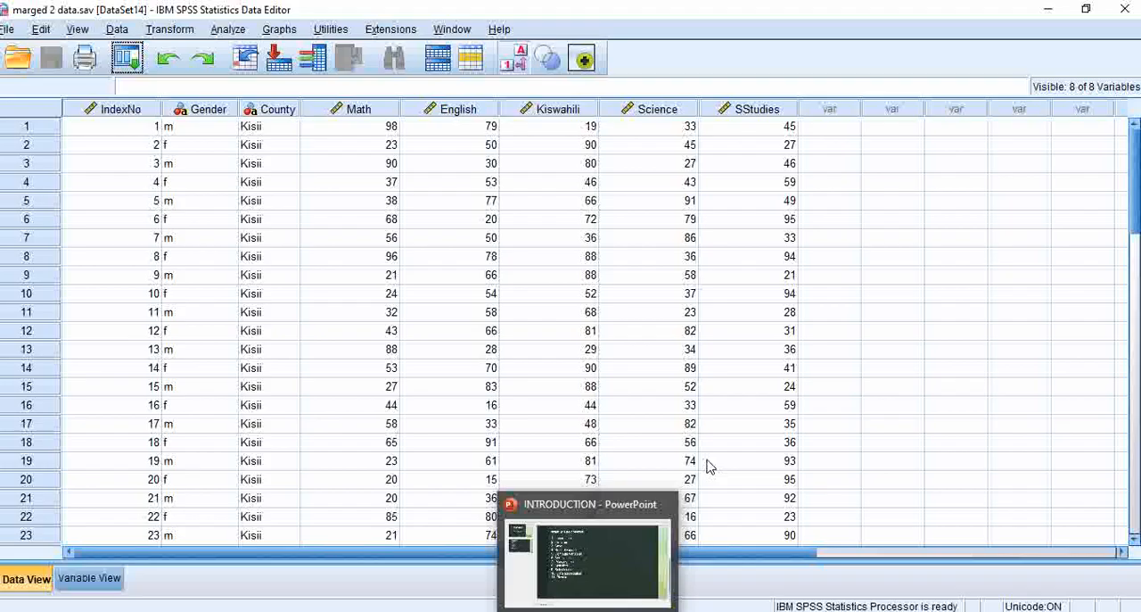
left_click(599, 552)
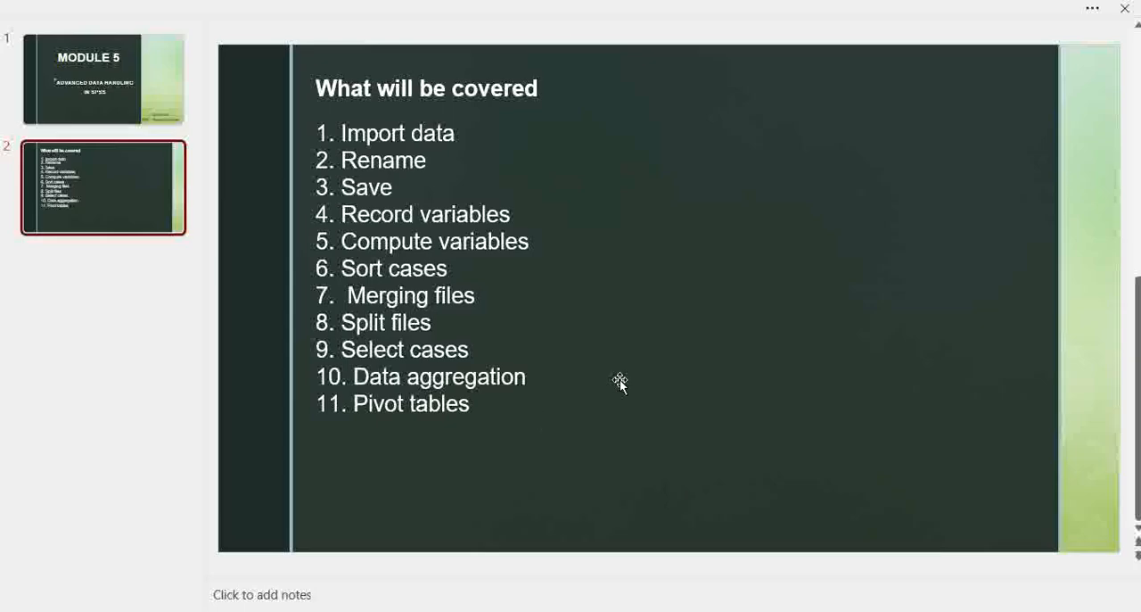